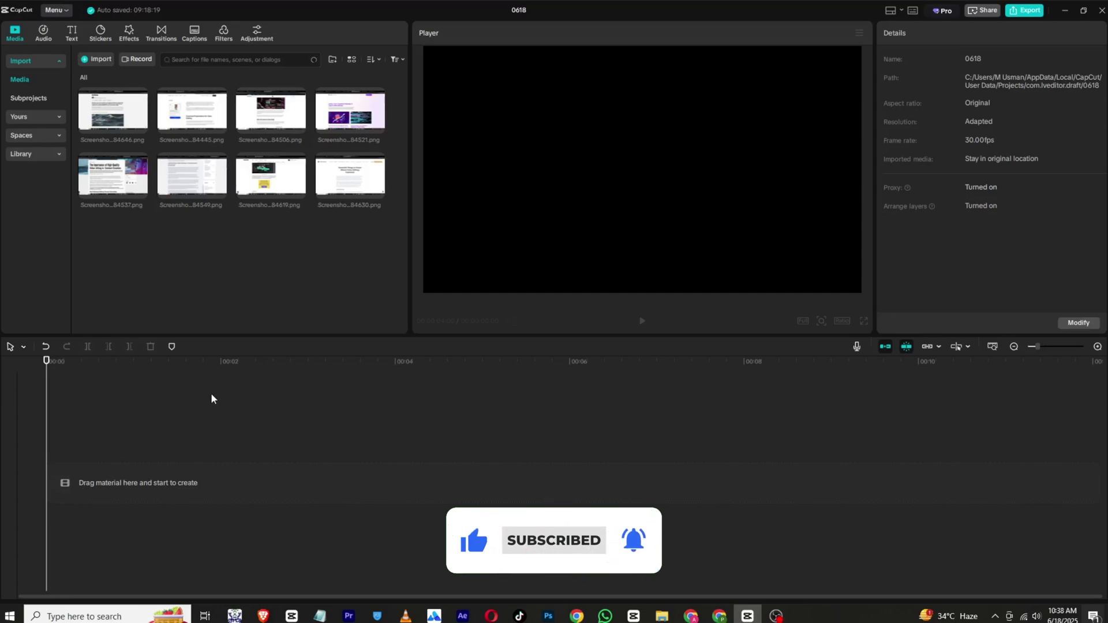
Place all eight imported article screenshots in sequence on the timeline and deselect them
{"action": "mouse_move", "coordinate": [102, 267]}
{"action": "left_mouse_down"}
{"action": "mouse_move", "coordinate": [348, 76]}
{"action": "mouse_move", "coordinate": [344, 137]}
{"action": "mouse_move", "coordinate": [105, 466]}
{"action": "left_mouse_up"}
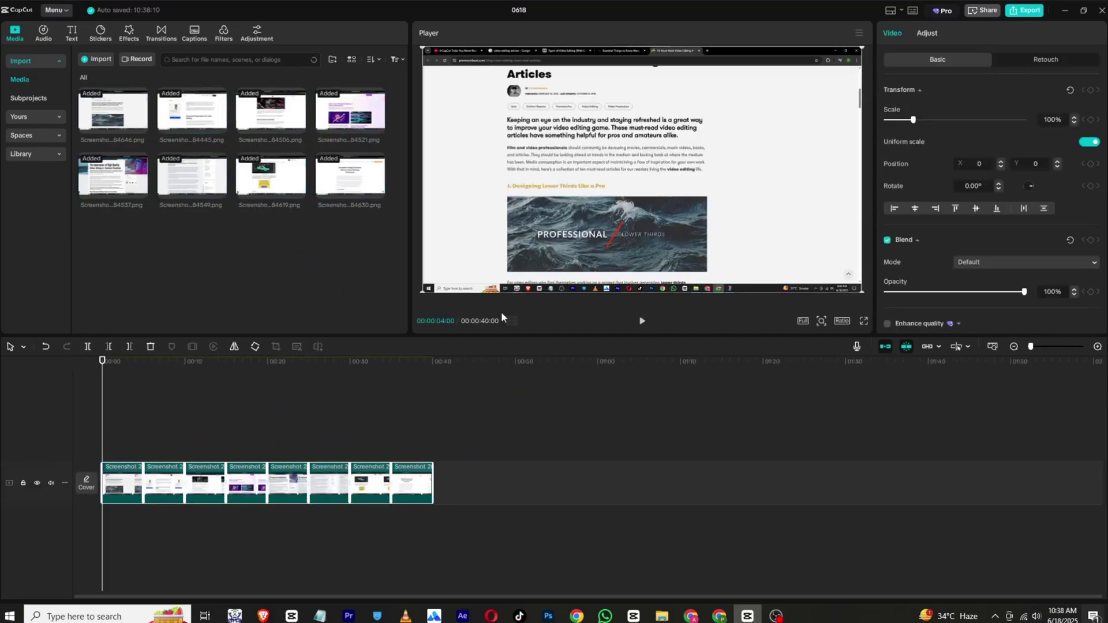
{"action": "left_click", "coordinate": [180, 390]}
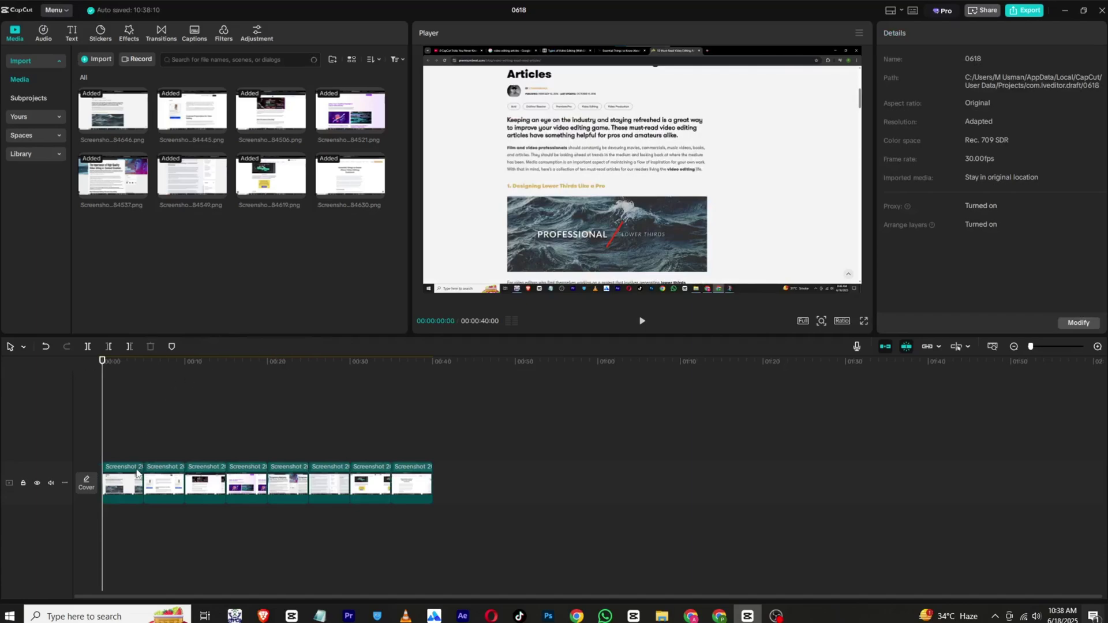
Add a Default text clip above the screenshots and replace its wording with the ▬ symbol
{"action": "left_click", "coordinate": [72, 32]}
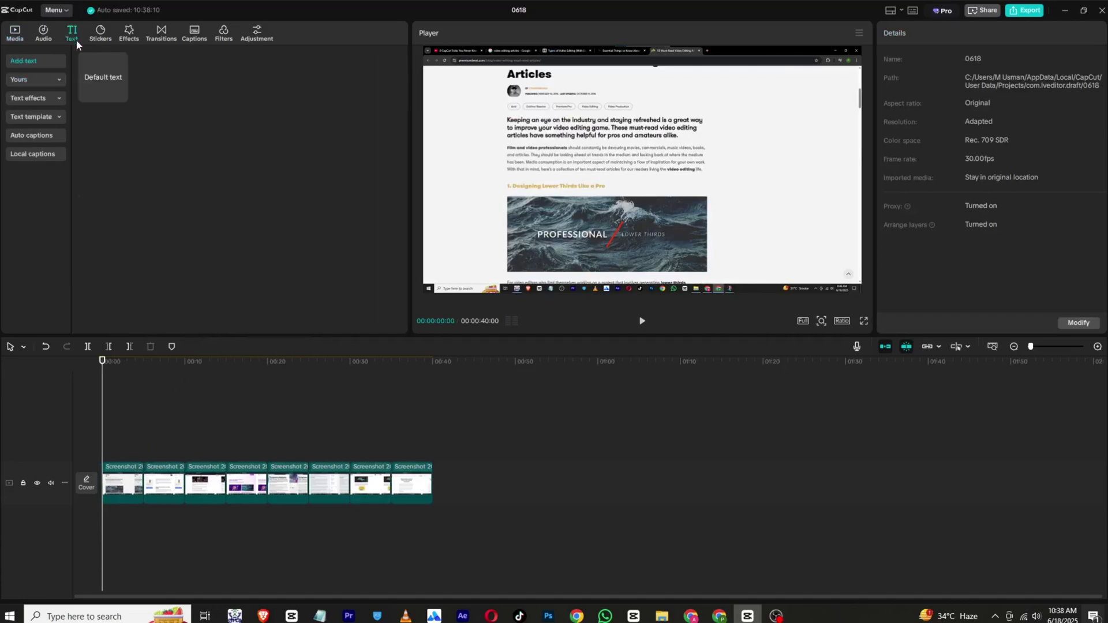
{"action": "mouse_move", "coordinate": [97, 70]}
{"action": "left_mouse_down"}
{"action": "mouse_move", "coordinate": [101, 451]}
{"action": "mouse_move", "coordinate": [432, 451]}
{"action": "left_mouse_up"}
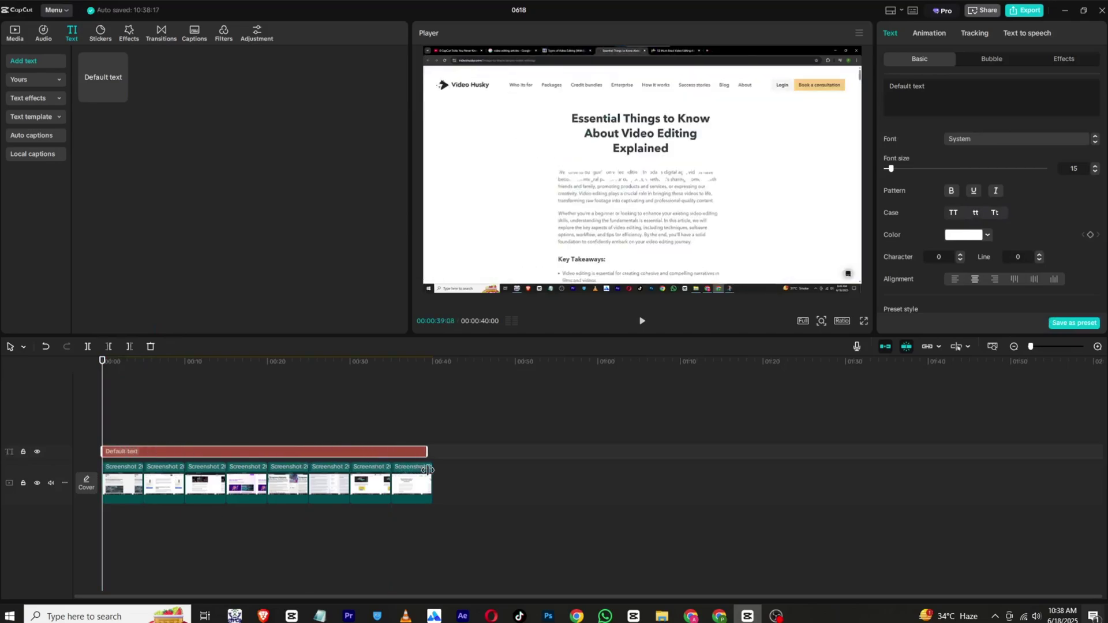
{"action": "left_click", "coordinate": [927, 102]}
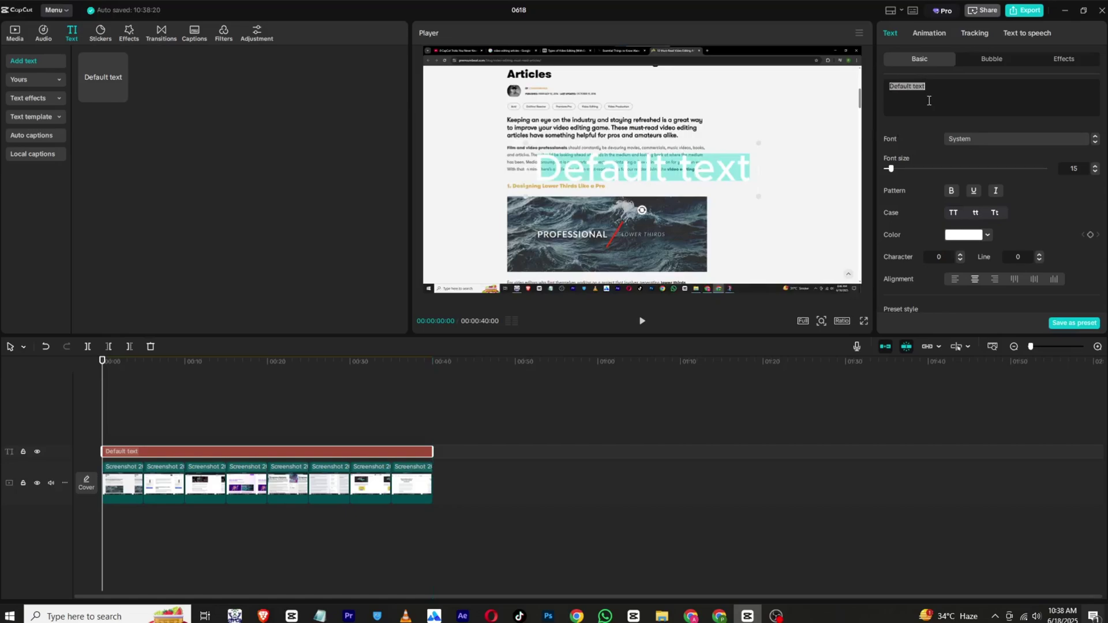
{"action": "key", "text": "super+period"}
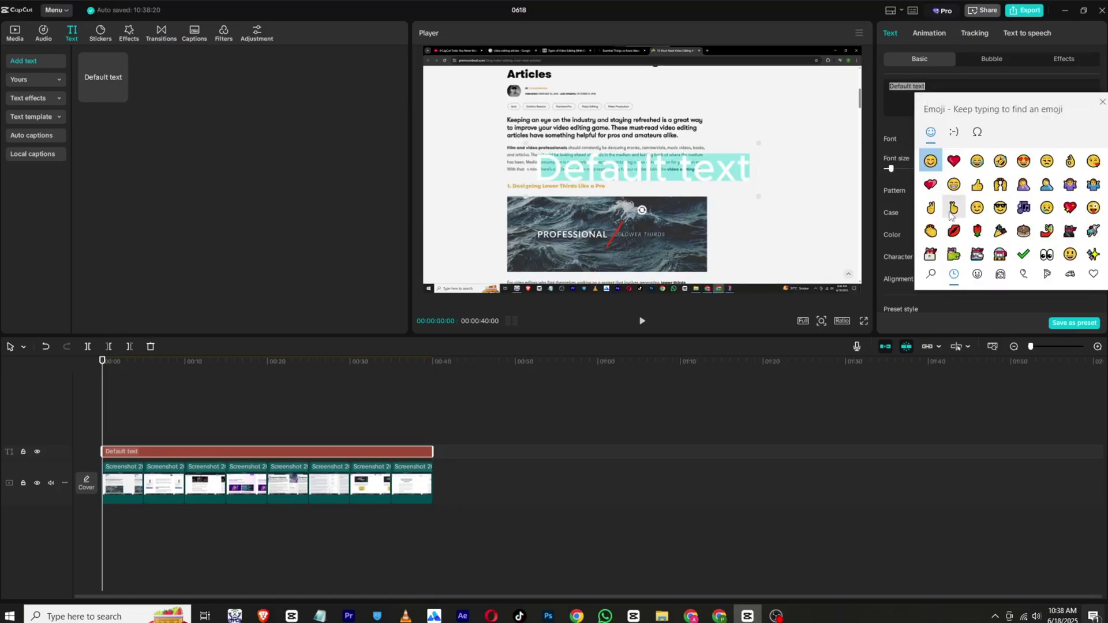
{"action": "left_click", "coordinate": [976, 137]}
{"action": "scroll", "coordinate": [992, 204], "scroll_direction": "down", "scroll_amount": 3}
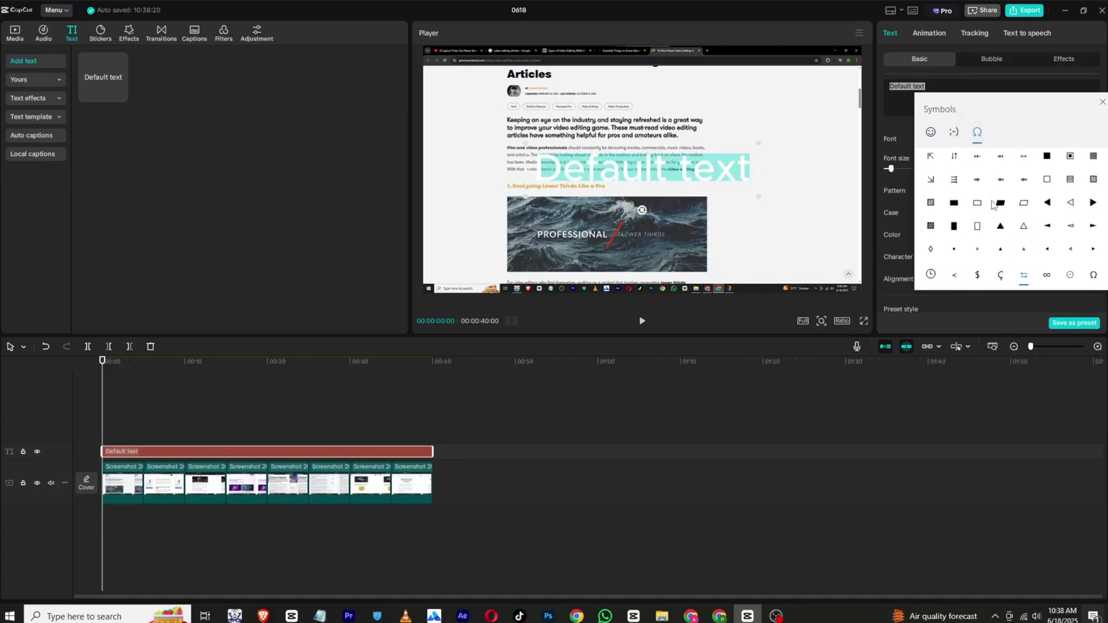
{"action": "scroll", "coordinate": [981, 196], "scroll_direction": "down", "scroll_amount": 3}
{"action": "left_click", "coordinate": [953, 185]}
Color the ▬ symbol yellow and enlarge it to font size 67 as a highlight bar
{"action": "left_click", "coordinate": [900, 139]}
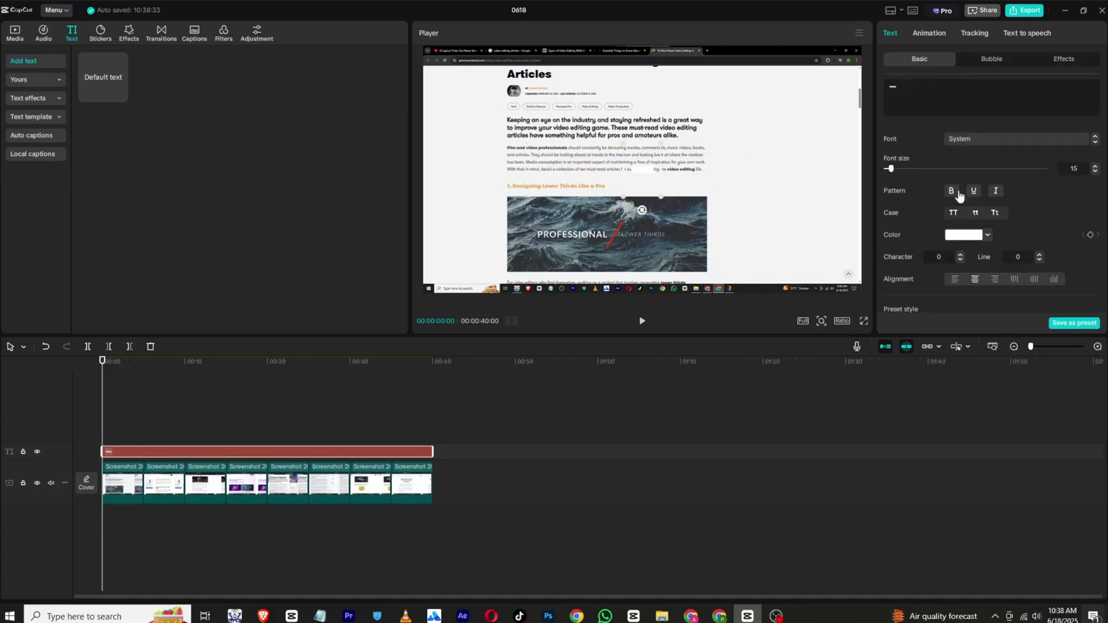
{"action": "left_click", "coordinate": [963, 235]}
{"action": "left_click", "coordinate": [1001, 400]}
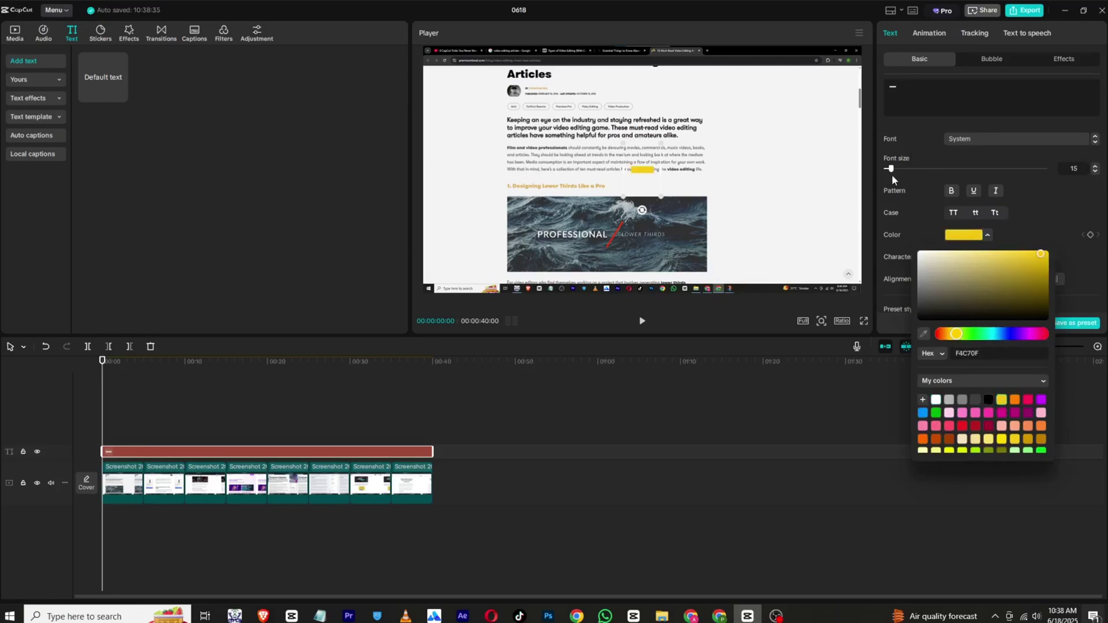
{"action": "left_click_drag", "start_coordinate": [891, 169], "coordinate": [919, 169]}
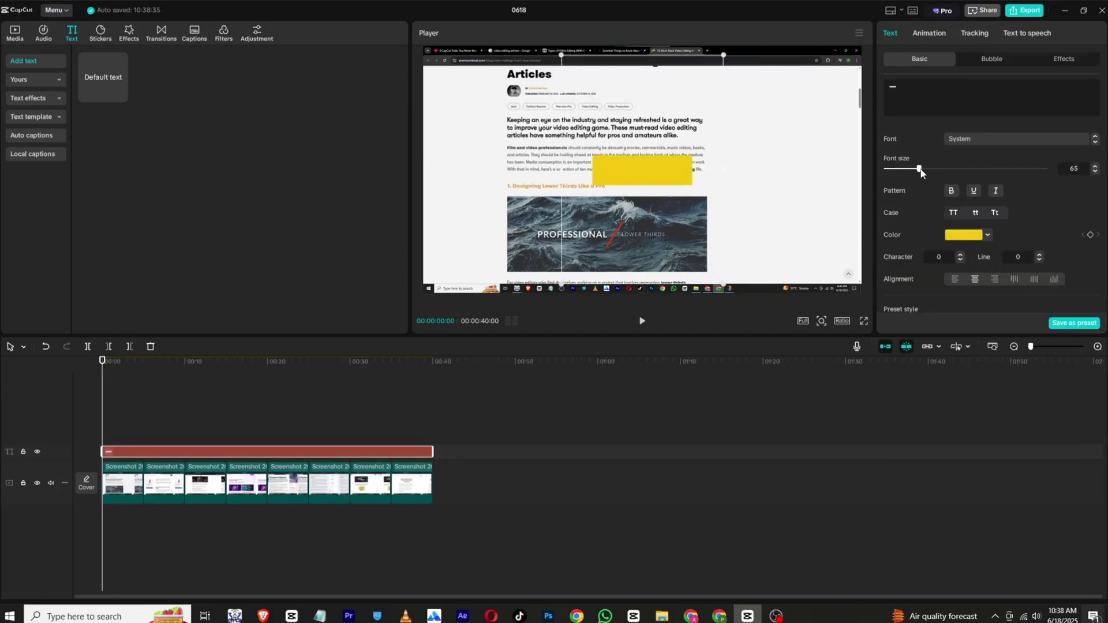
{"action": "mouse_move", "coordinate": [658, 194]}
{"action": "left_mouse_down"}
{"action": "mouse_move", "coordinate": [672, 193]}
{"action": "mouse_move", "coordinate": [656, 193]}
{"action": "left_mouse_up"}
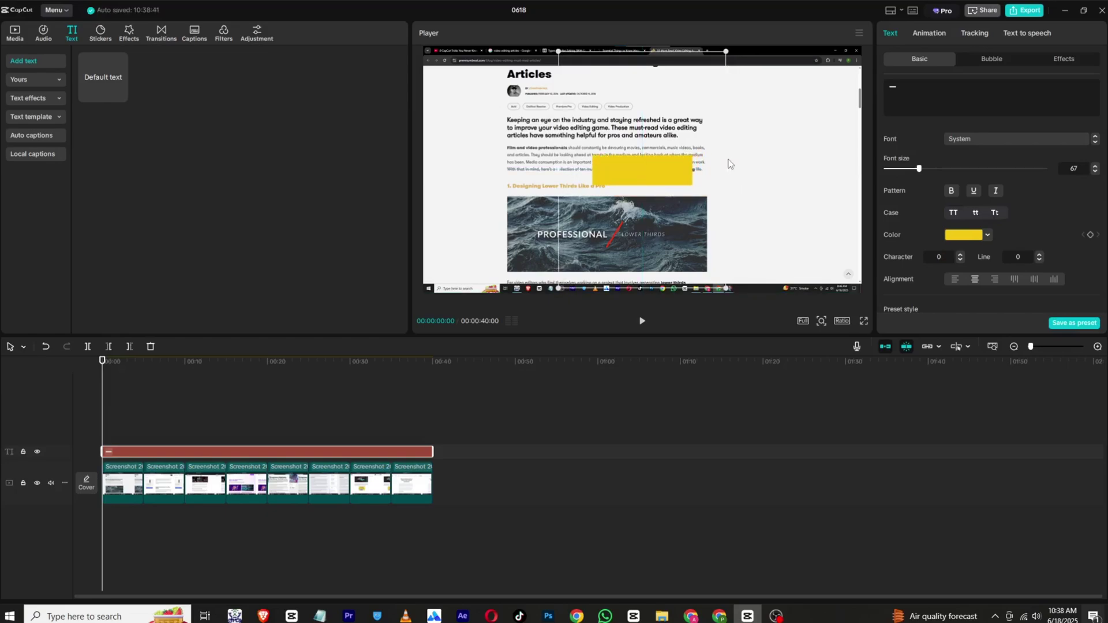
Convert the text clip to a compound clip and set its Blend Mode to Multiply
{"action": "right_click", "coordinate": [157, 457]}
{"action": "left_click", "coordinate": [189, 473]}
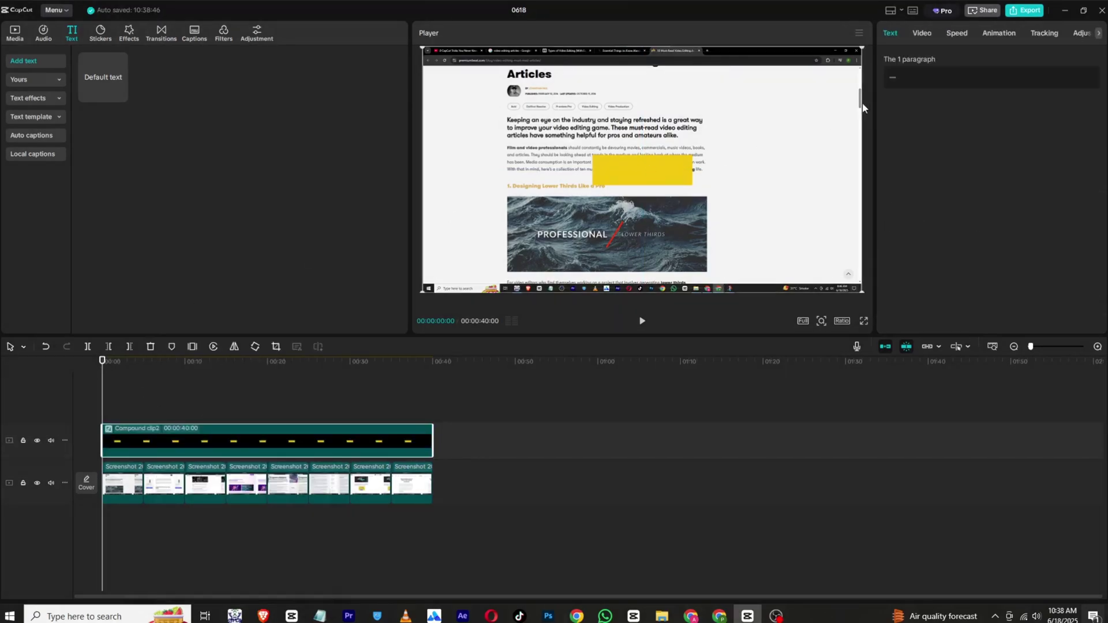
{"action": "left_click", "coordinate": [934, 32]}
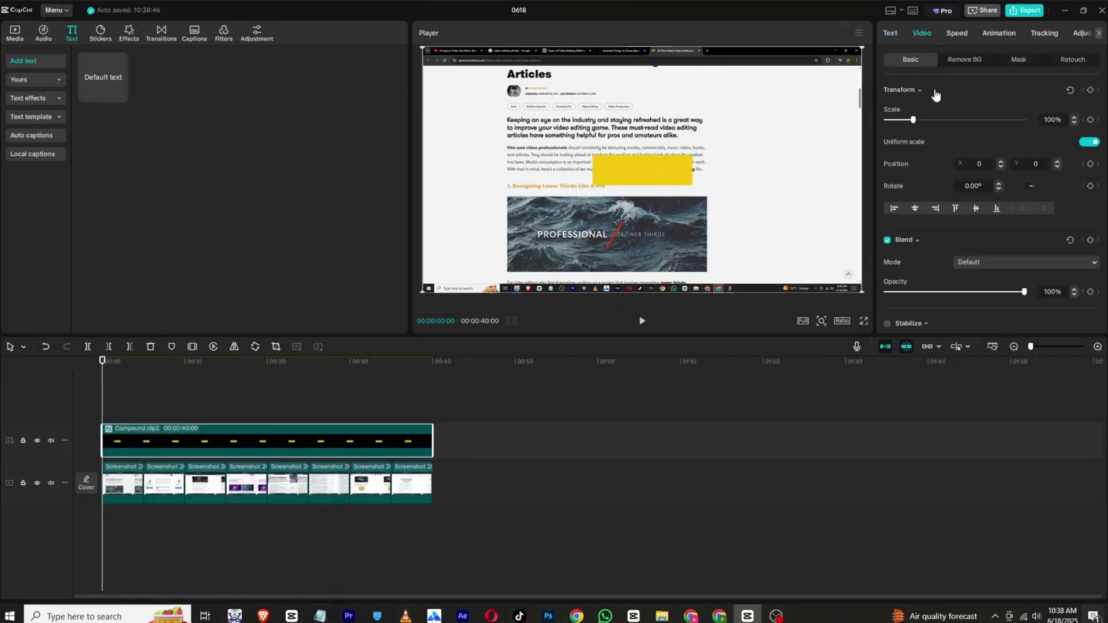
{"action": "left_click", "coordinate": [974, 262]}
{"action": "left_click", "coordinate": [989, 467]}
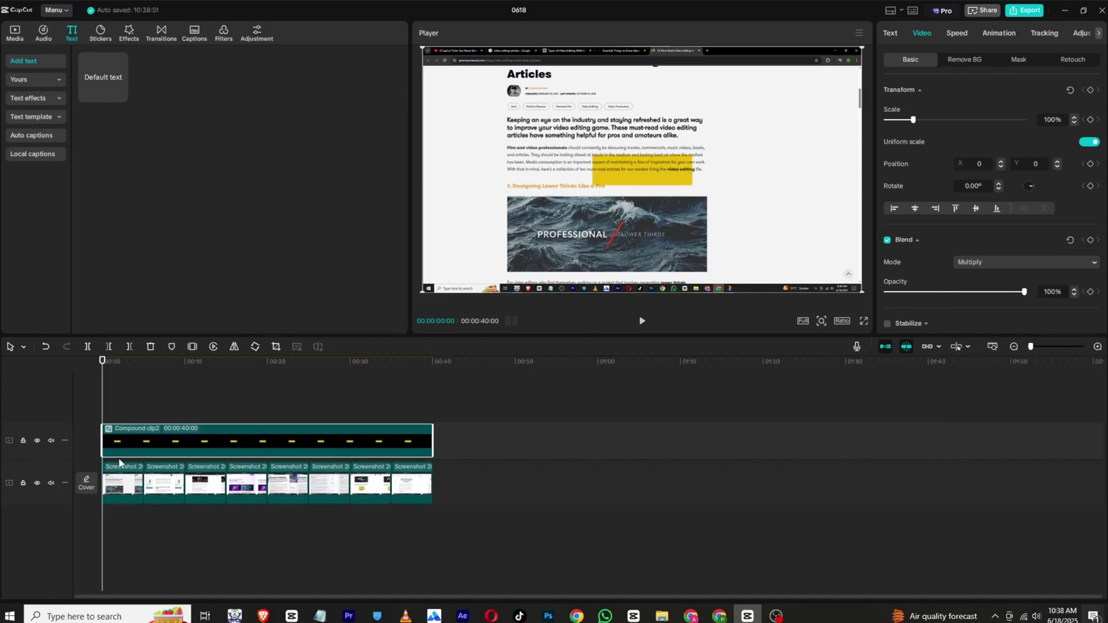
{"action": "left_click", "coordinate": [115, 498]}
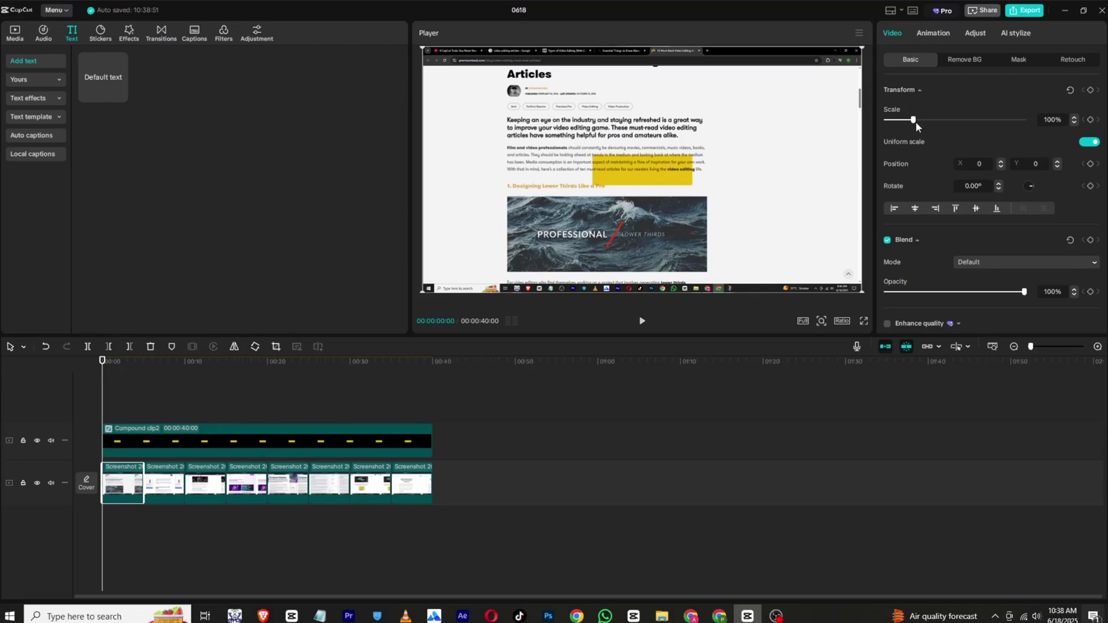
Scale the first screenshot to 339% and shift 'video editing' under the yellow highlight
{"action": "left_click_drag", "start_coordinate": [913, 120], "coordinate": [969, 121]}
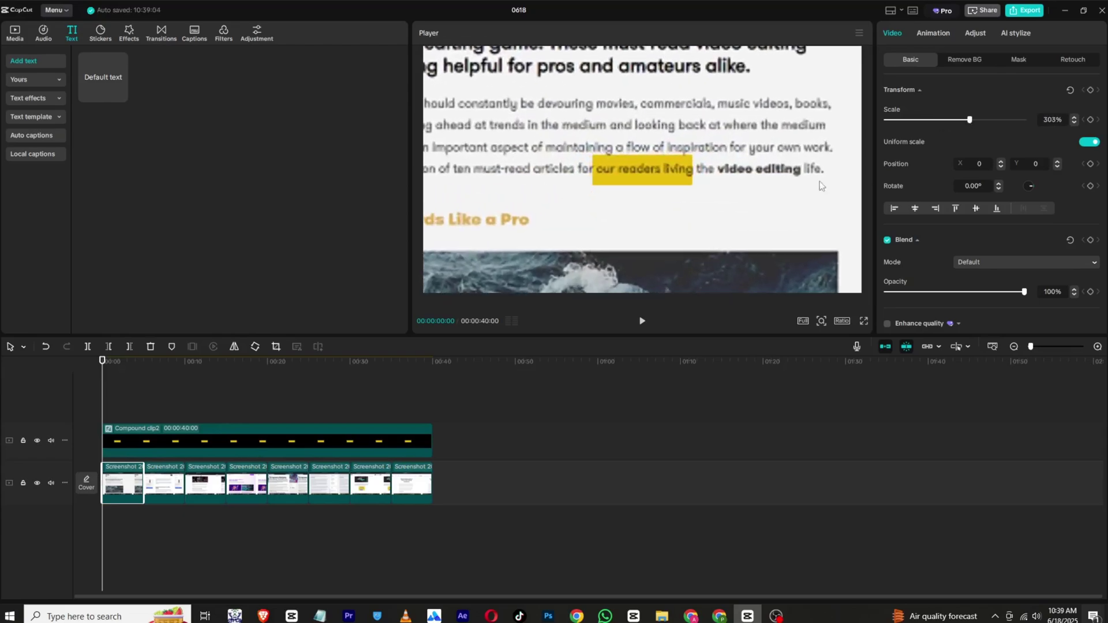
{"action": "left_click_drag", "start_coordinate": [821, 186], "coordinate": [632, 236]}
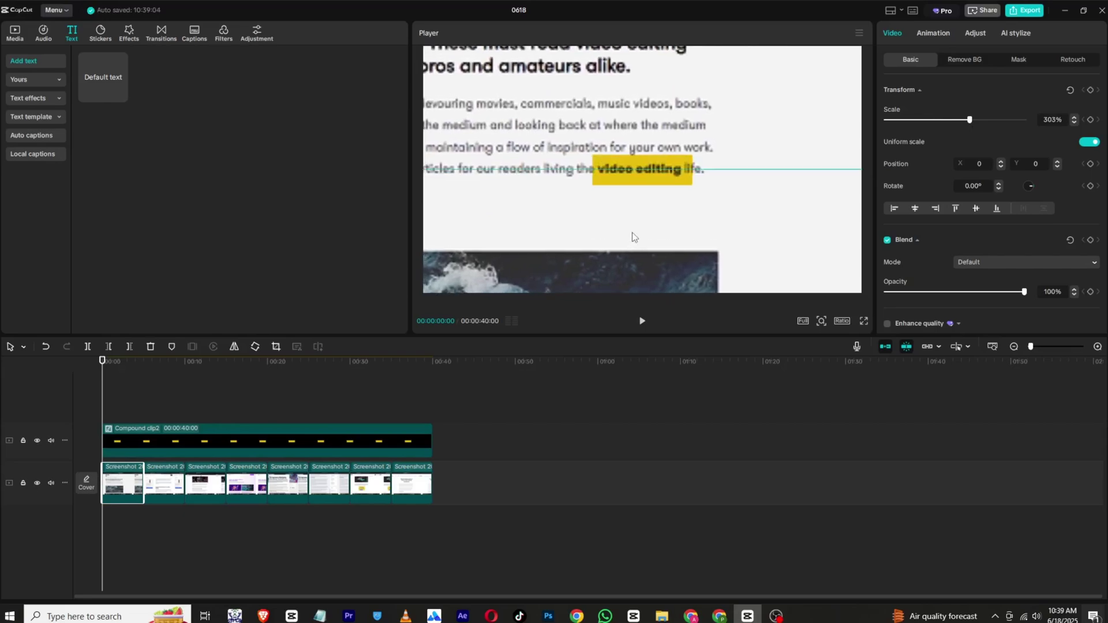
{"action": "left_click_drag", "start_coordinate": [969, 120], "coordinate": [979, 120]}
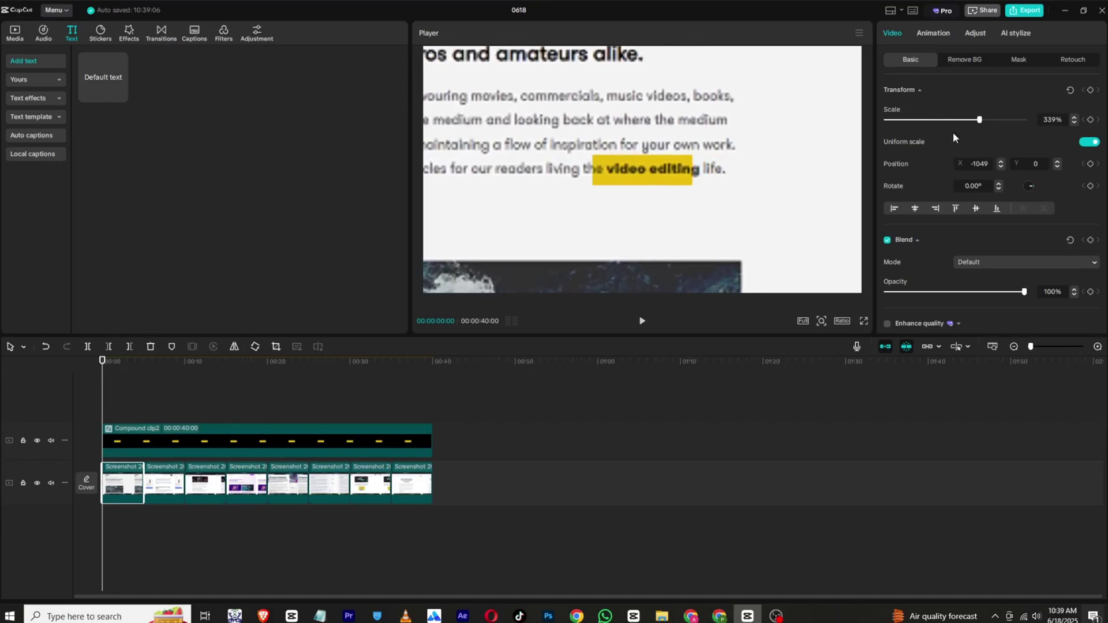
{"action": "left_click_drag", "start_coordinate": [753, 216], "coordinate": [742, 216]}
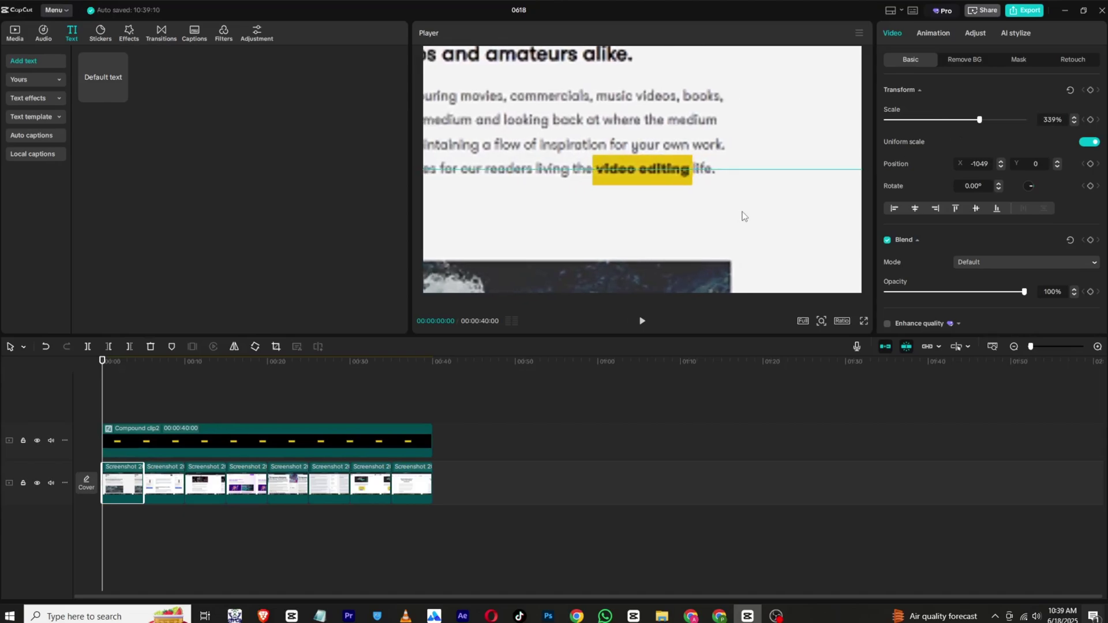
{"action": "left_click_drag", "start_coordinate": [741, 215], "coordinate": [751, 216]}
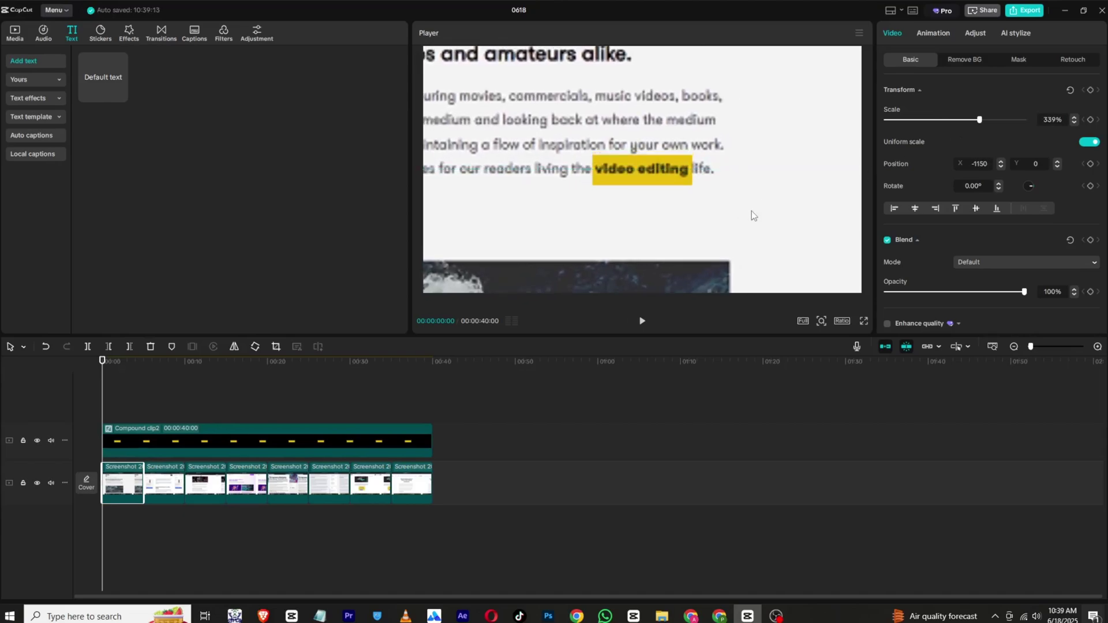
{"action": "left_click_drag", "start_coordinate": [144, 363], "coordinate": [156, 365]}
Scale the second screenshot to about 364% and align 'Video editing' beneath the highlight
{"action": "left_click", "coordinate": [159, 468]}
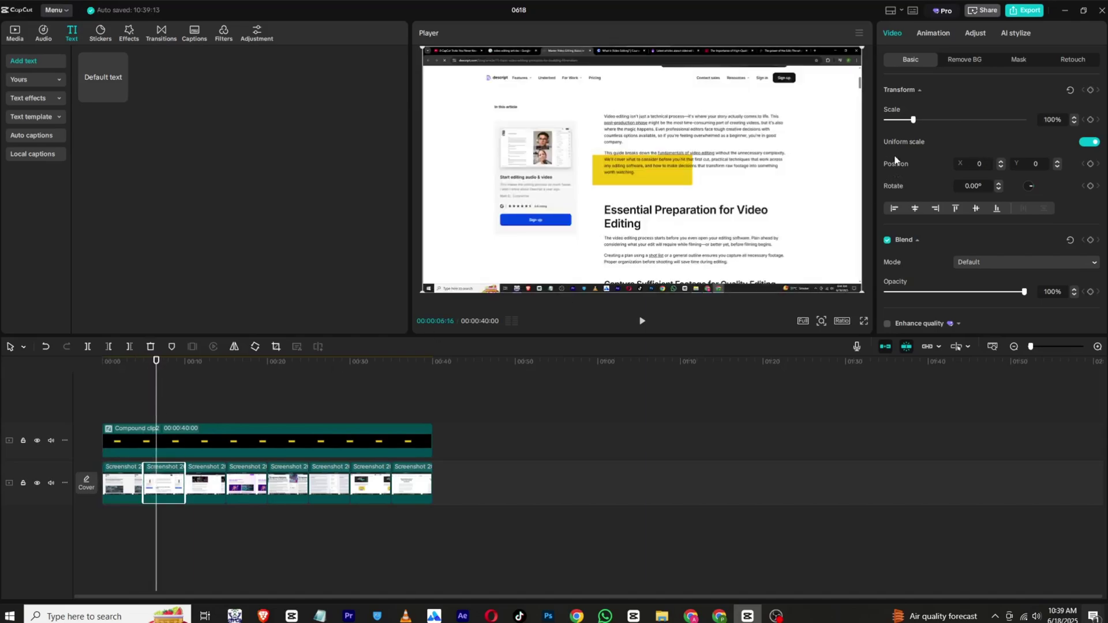
{"action": "left_click_drag", "start_coordinate": [912, 120], "coordinate": [940, 120]}
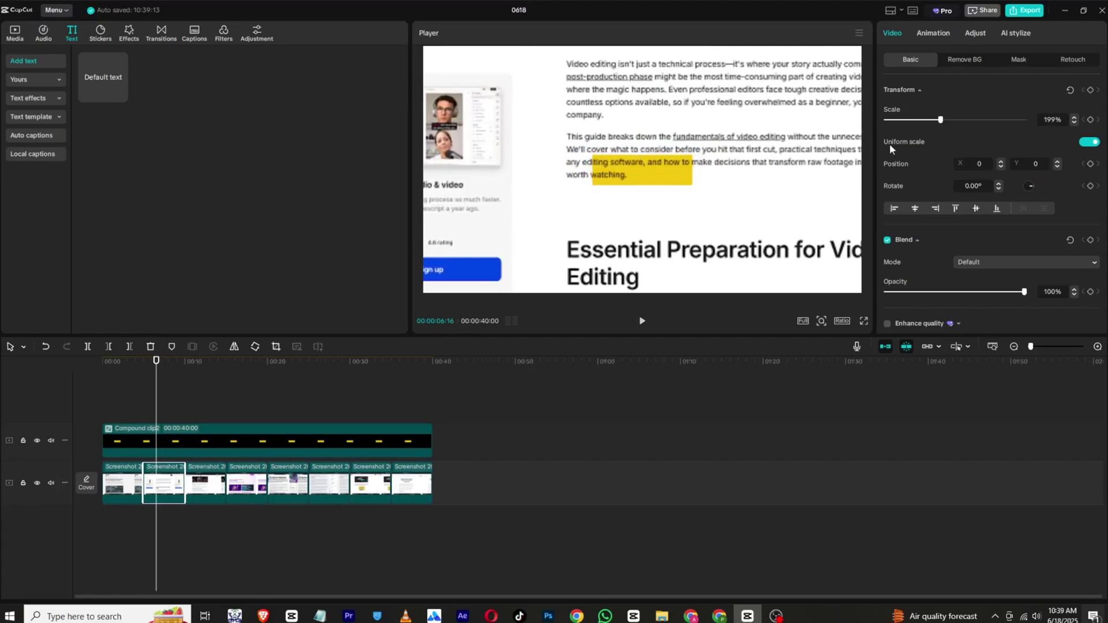
{"action": "left_click_drag", "start_coordinate": [765, 136], "coordinate": [803, 226]}
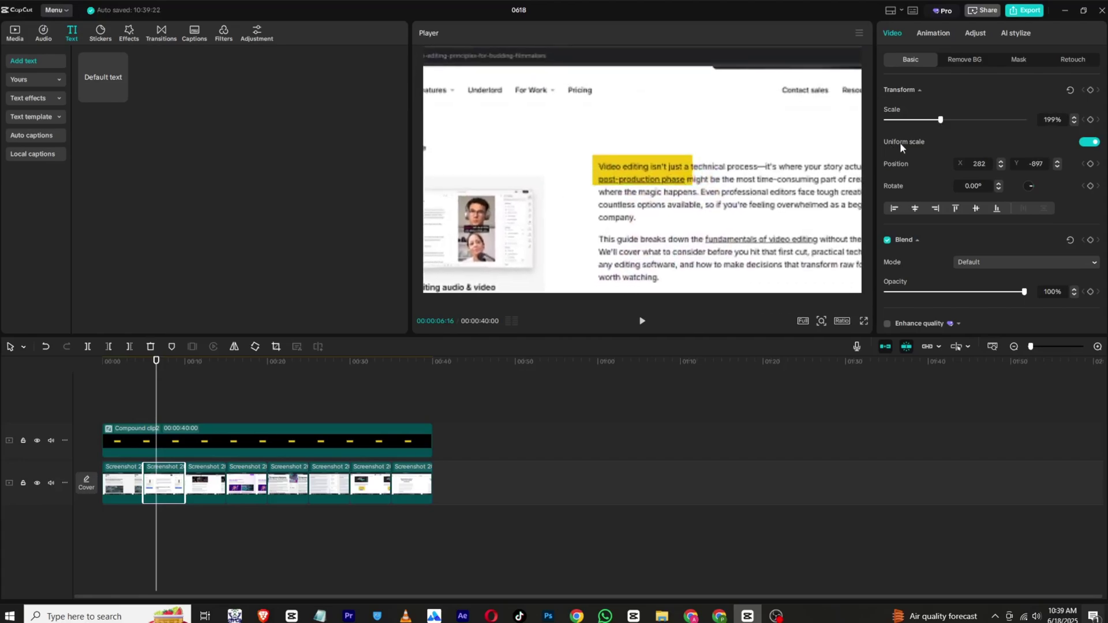
{"action": "left_click_drag", "start_coordinate": [951, 120], "coordinate": [965, 120]}
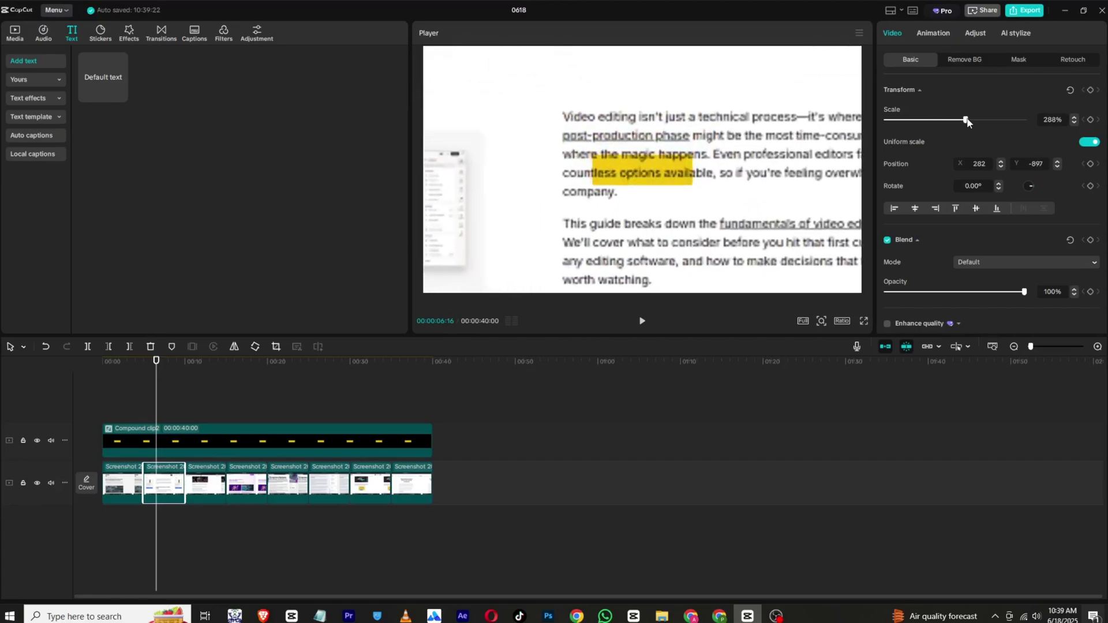
{"action": "left_click_drag", "start_coordinate": [738, 229], "coordinate": [760, 246]}
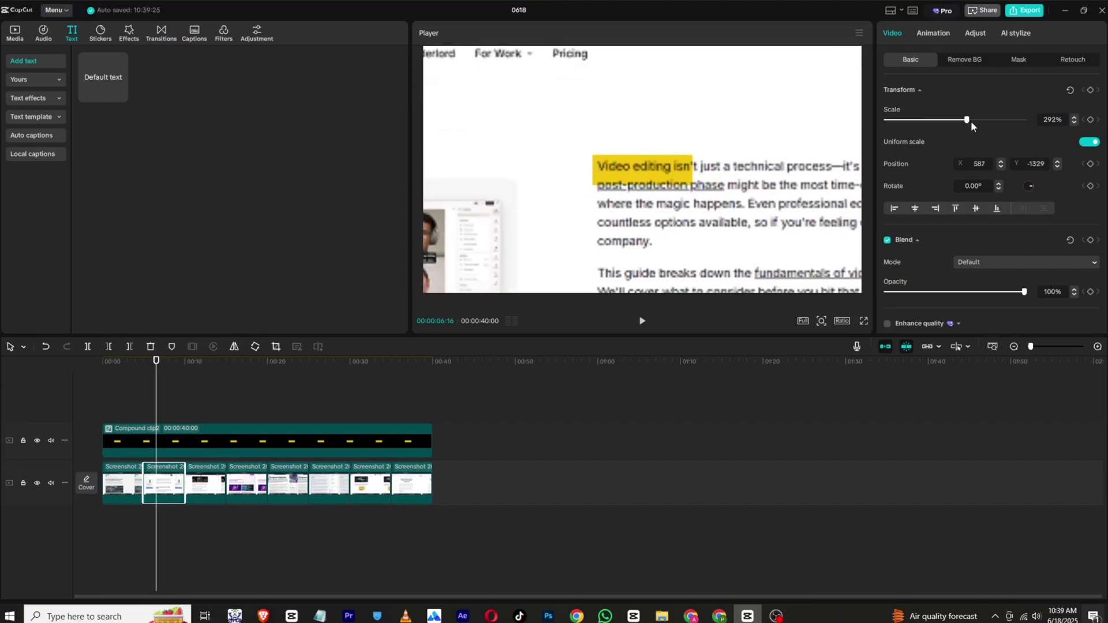
{"action": "left_click_drag", "start_coordinate": [970, 120], "coordinate": [978, 120]}
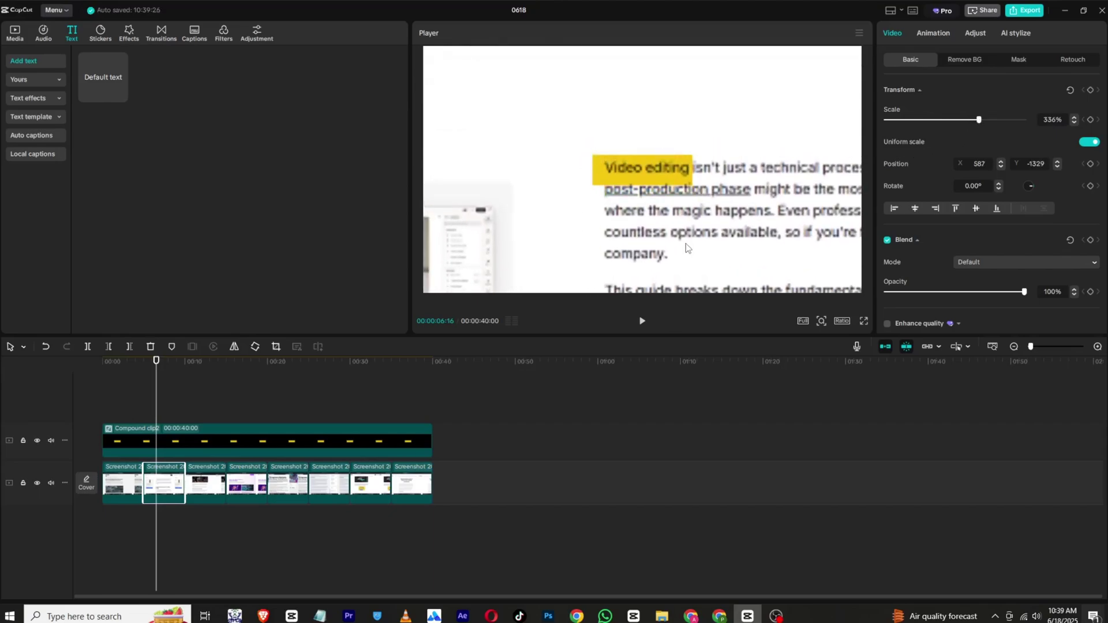
{"action": "left_click_drag", "start_coordinate": [685, 249], "coordinate": [728, 289]}
{"action": "left_click_drag", "start_coordinate": [978, 120], "coordinate": [986, 120]}
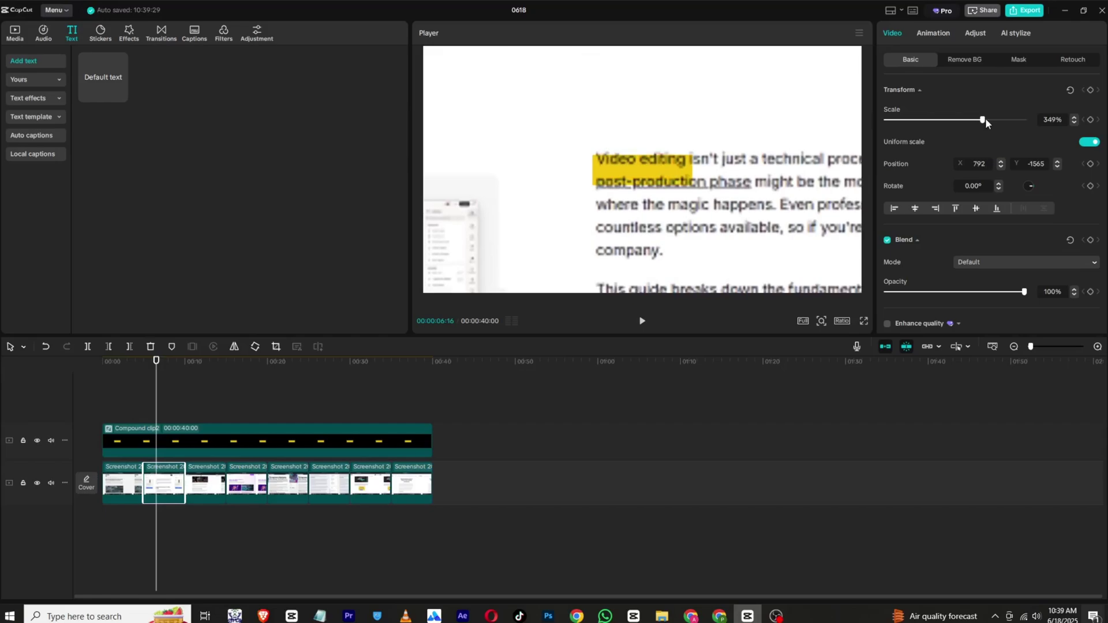
{"action": "left_click_drag", "start_coordinate": [810, 223], "coordinate": [813, 236]}
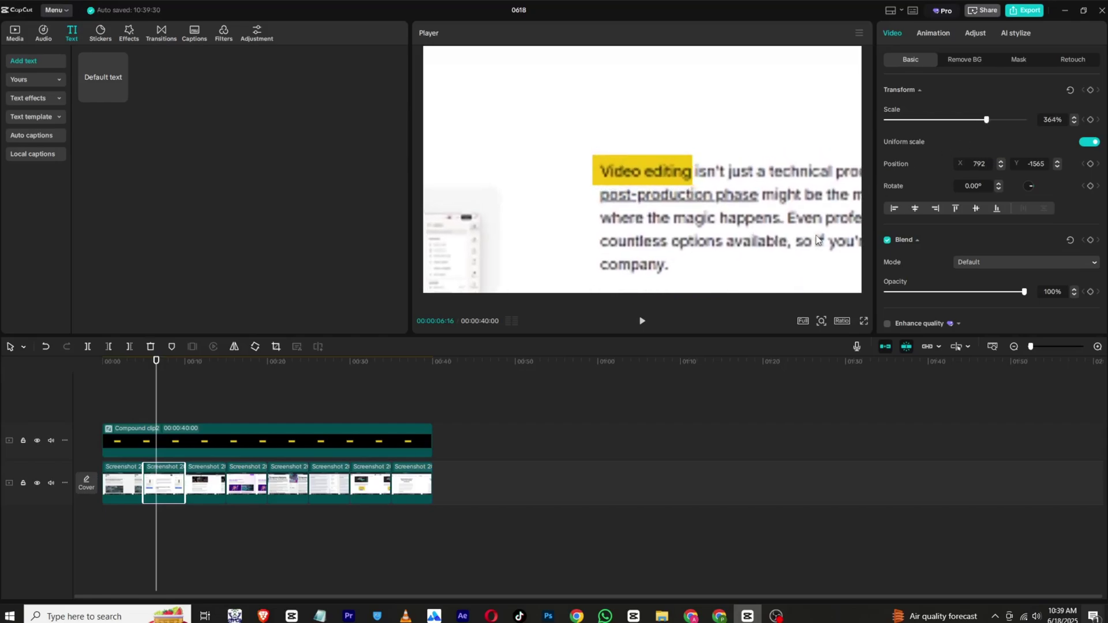
{"action": "left_click", "coordinate": [205, 378]}
{"action": "left_click_drag", "start_coordinate": [204, 378], "coordinate": [201, 381]}
Enlarge the third screenshot in the Video panel to zoom into its highlighted wording
{"action": "left_click", "coordinate": [194, 484]}
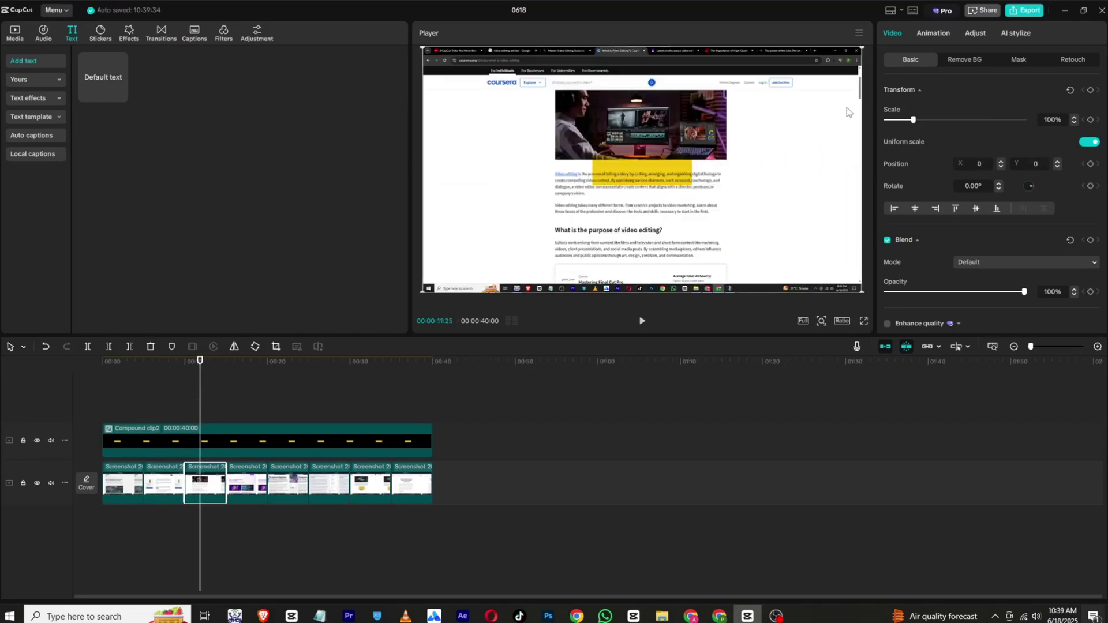
{"action": "left_click_drag", "start_coordinate": [903, 120], "coordinate": [960, 119]}
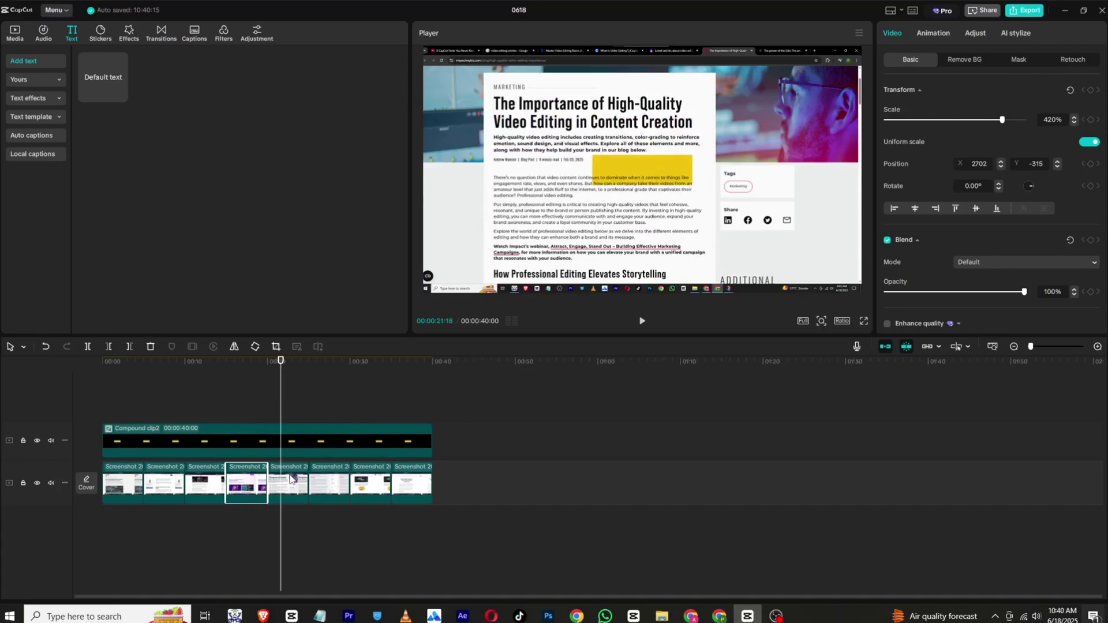
{"action": "mouse_move", "coordinate": [926, 120]}
{"action": "left_mouse_down"}
{"action": "mouse_move", "coordinate": [991, 118]}
{"action": "mouse_move", "coordinate": [981, 119]}
{"action": "left_mouse_up"}
Check the seventh and eighth screenshots' zoom, clear the selection, and return to the start
{"action": "left_click", "coordinate": [363, 362]}
{"action": "left_click", "coordinate": [397, 361]}
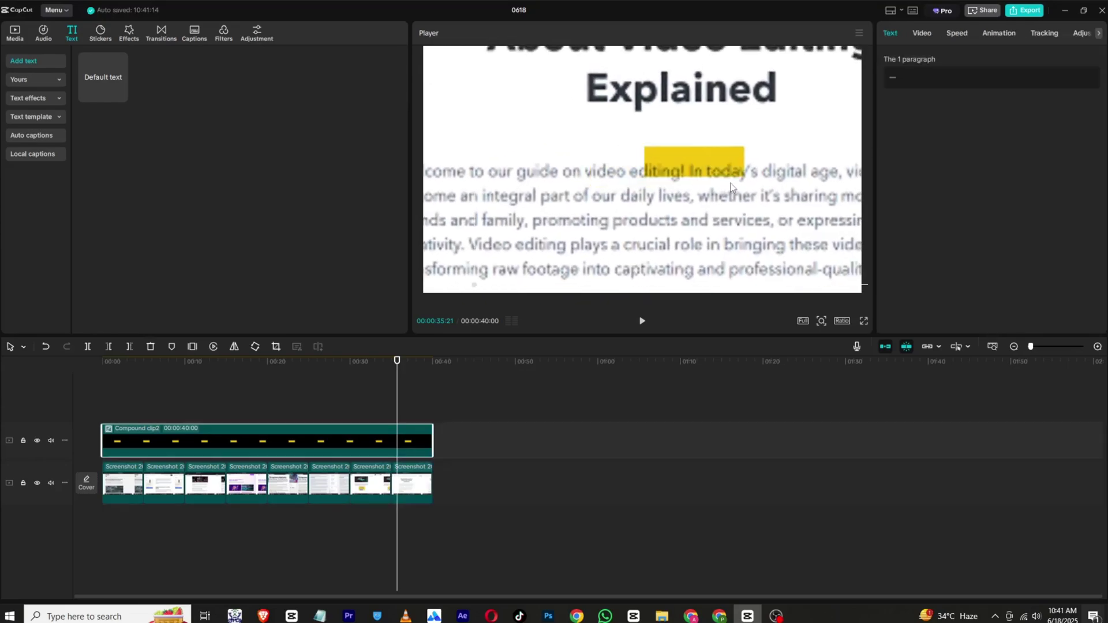
{"action": "left_click", "coordinate": [671, 195]}
{"action": "left_click", "coordinate": [333, 399]}
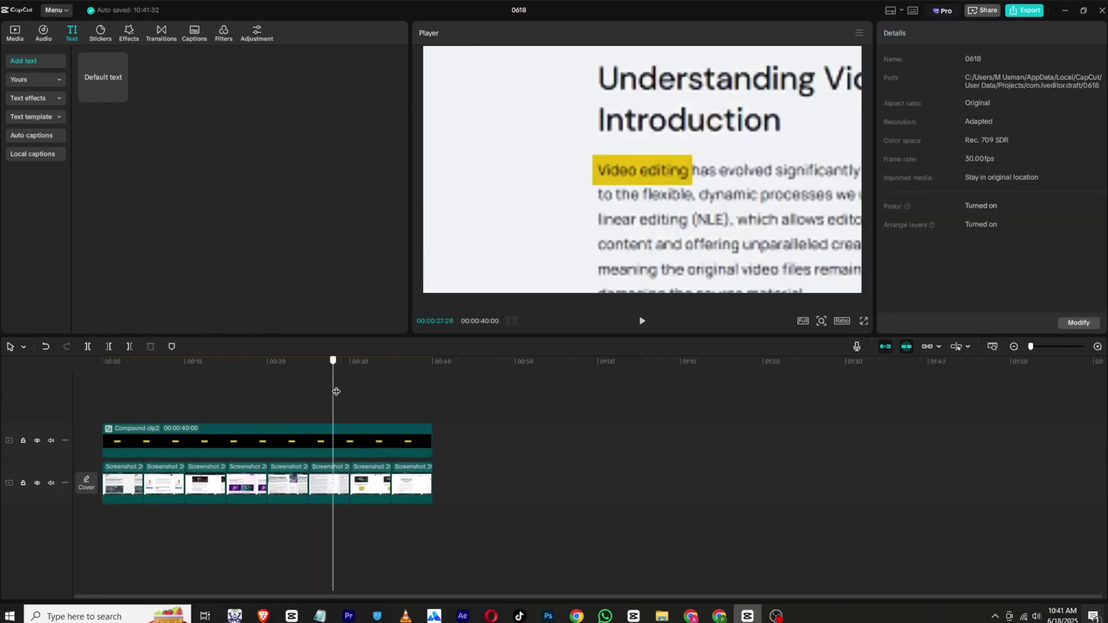
{"action": "left_click", "coordinate": [375, 399]}
{"action": "key", "text": "Home"}
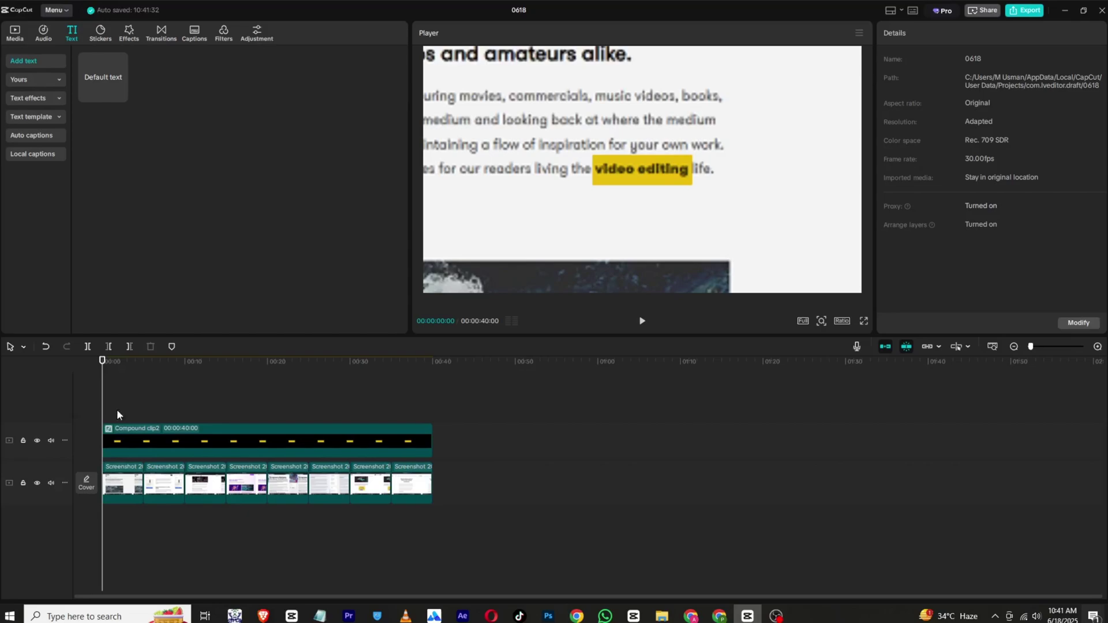
Add 'Camera shutter sound' on a new audio track at 00:00 and zoom the timeline in
{"action": "left_click", "coordinate": [52, 41]}
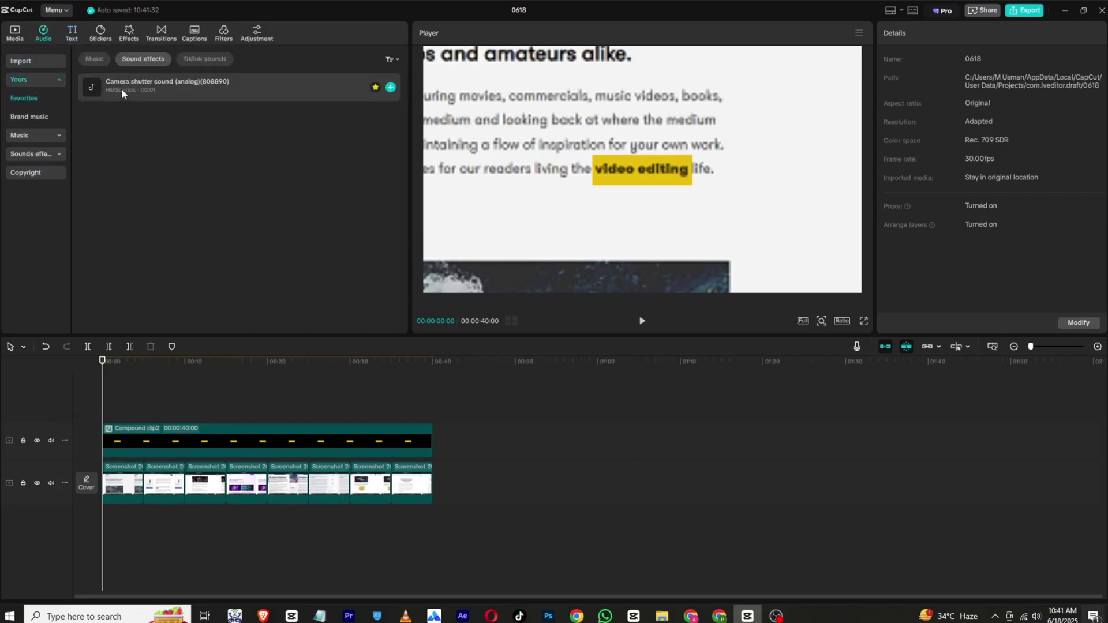
{"action": "left_click_drag", "start_coordinate": [156, 86], "coordinate": [104, 522]}
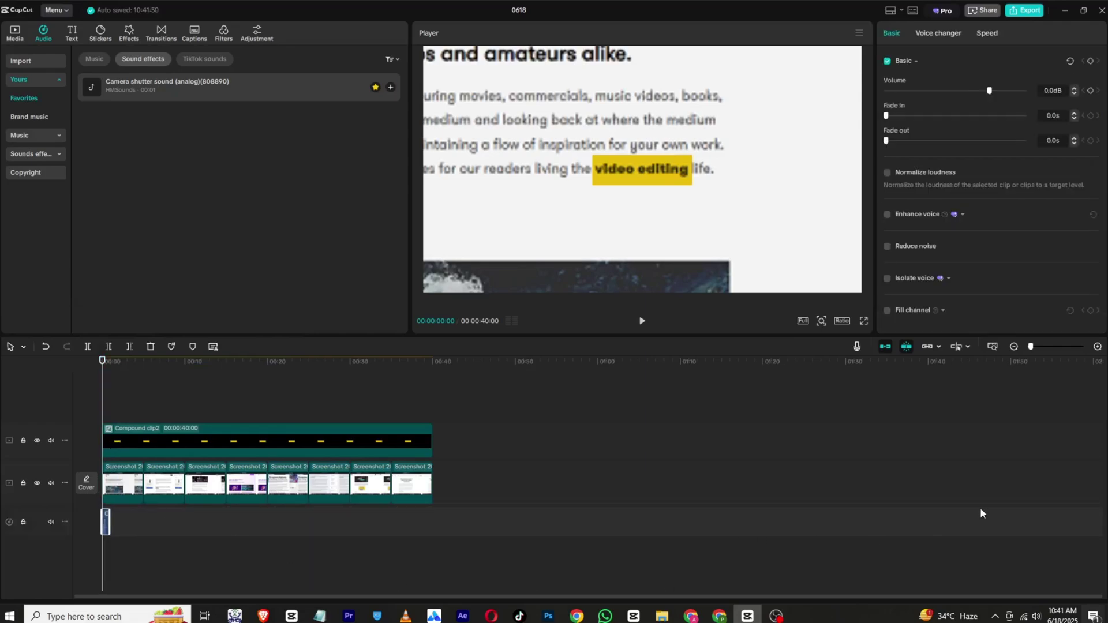
{"action": "left_click", "coordinate": [1096, 346]}
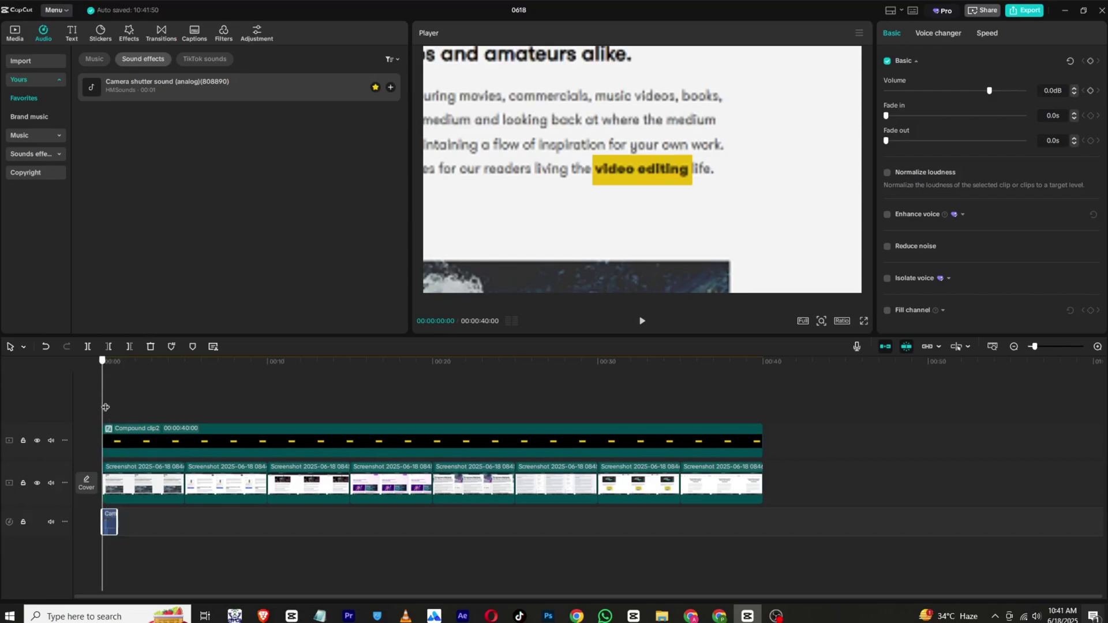
Trim the first screenshot and the shutter sound so both end at the first cut point
{"action": "left_click", "coordinate": [641, 321]}
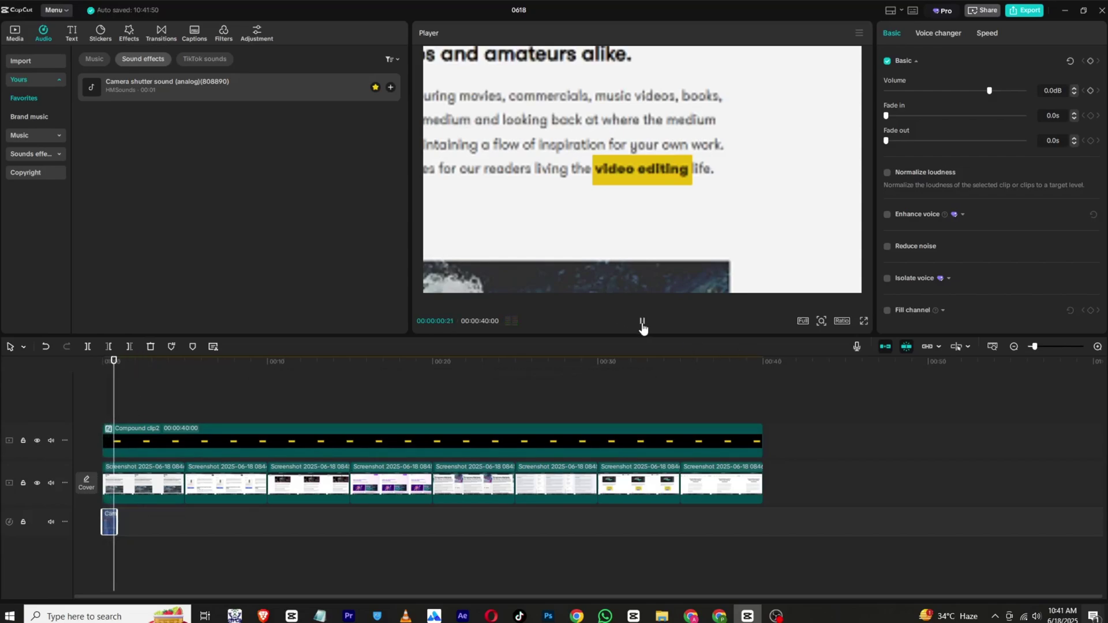
{"action": "left_click", "coordinate": [115, 390]}
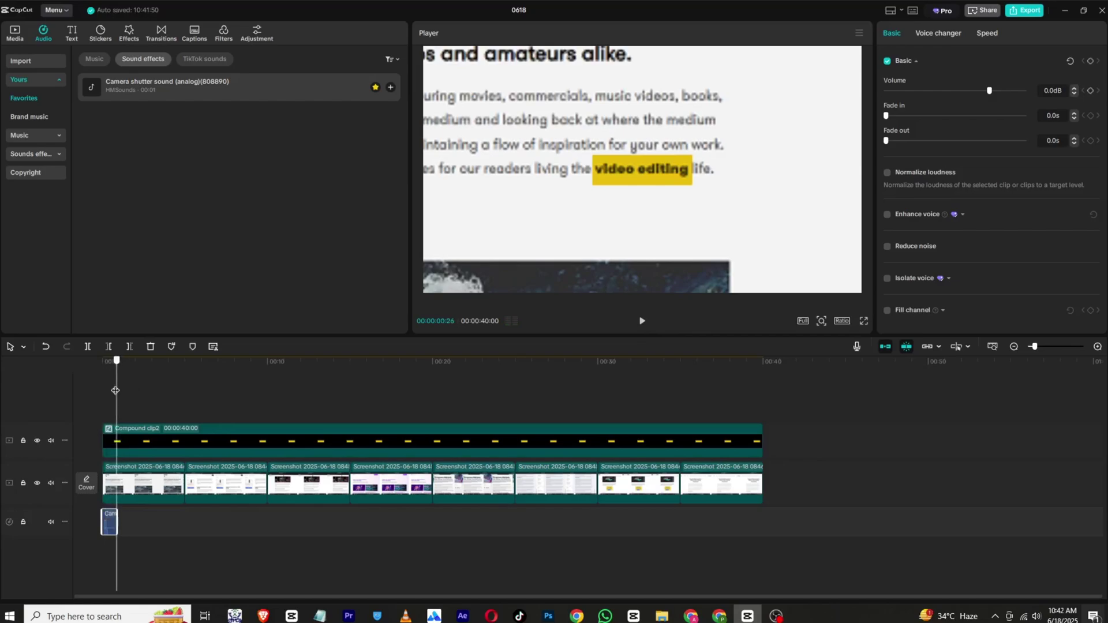
{"action": "left_click_drag", "start_coordinate": [113, 391], "coordinate": [111, 395]}
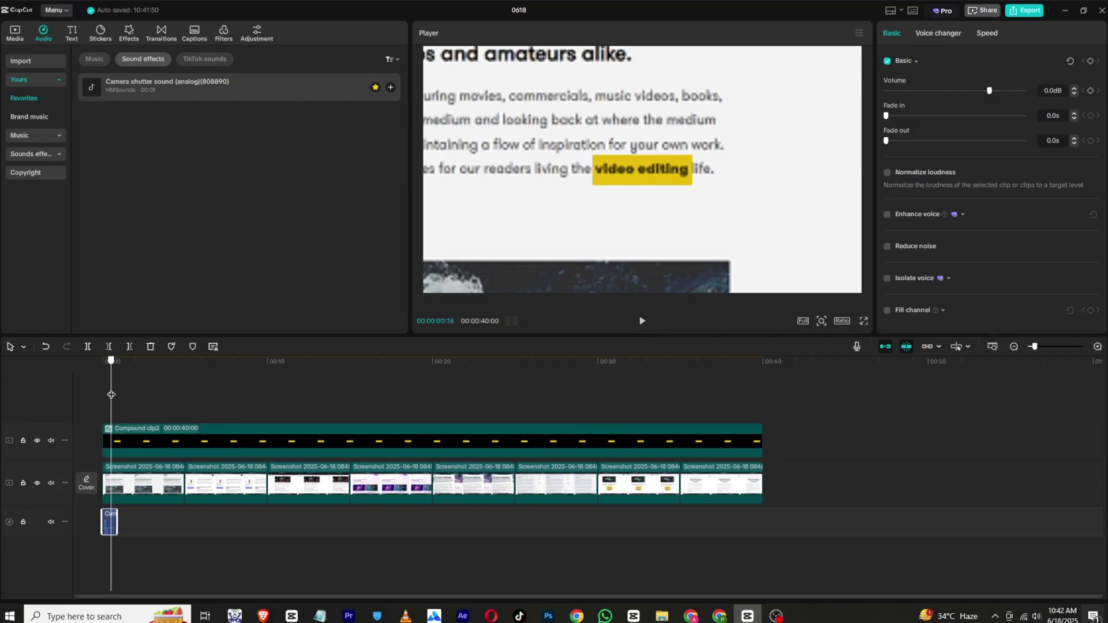
{"action": "left_click", "coordinate": [117, 488]}
{"action": "left_click", "coordinate": [129, 346]}
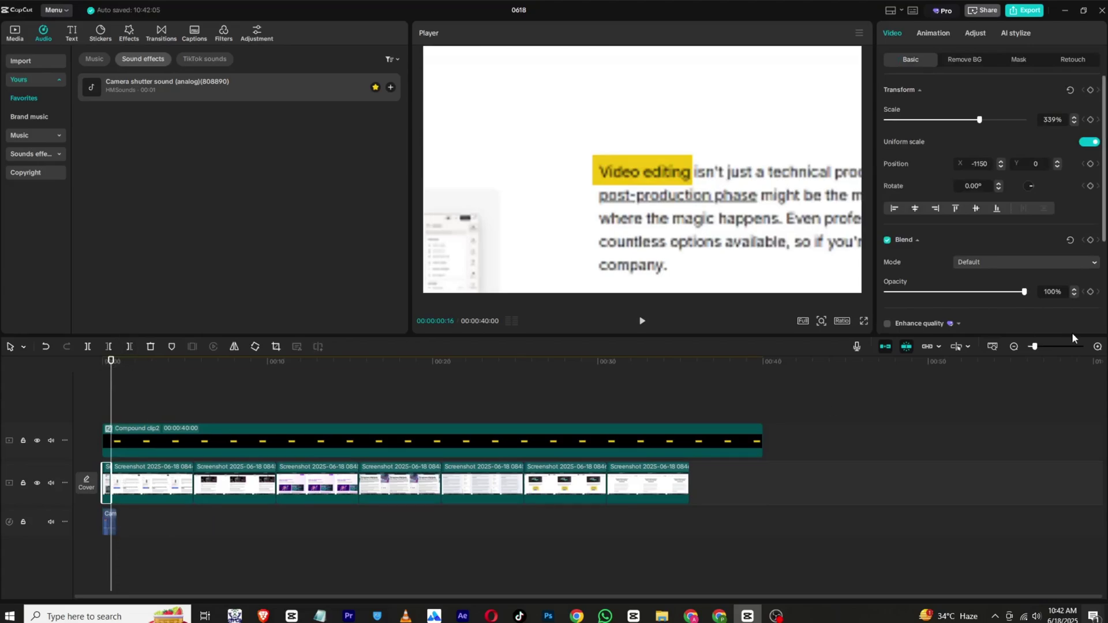
{"action": "left_click", "coordinate": [1097, 346]}
{"action": "left_click", "coordinate": [151, 520]}
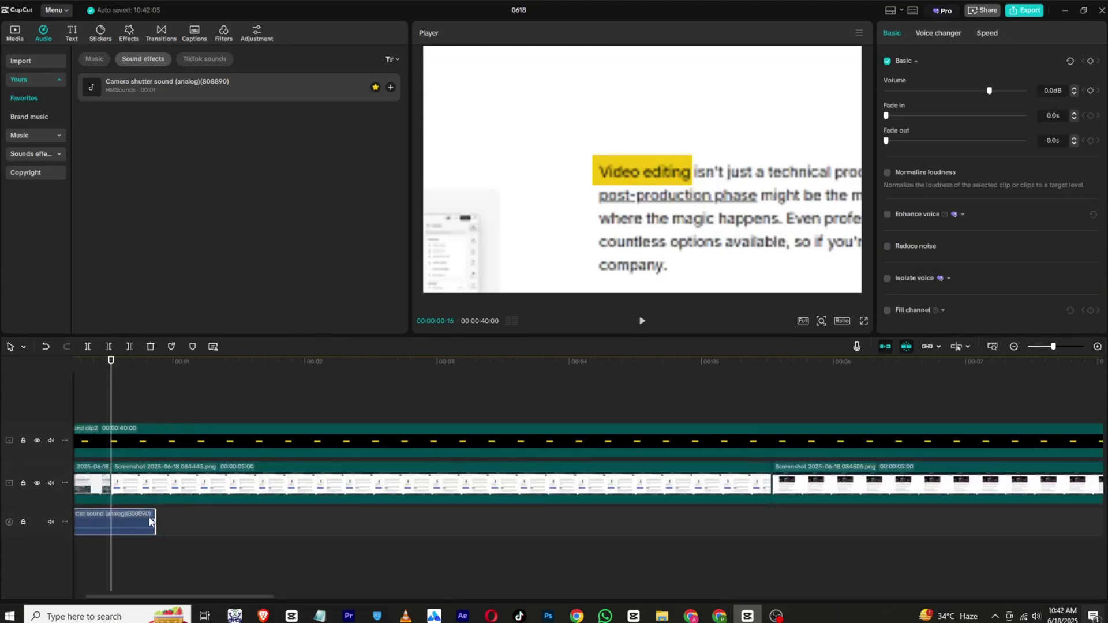
{"action": "left_click", "coordinate": [130, 346]}
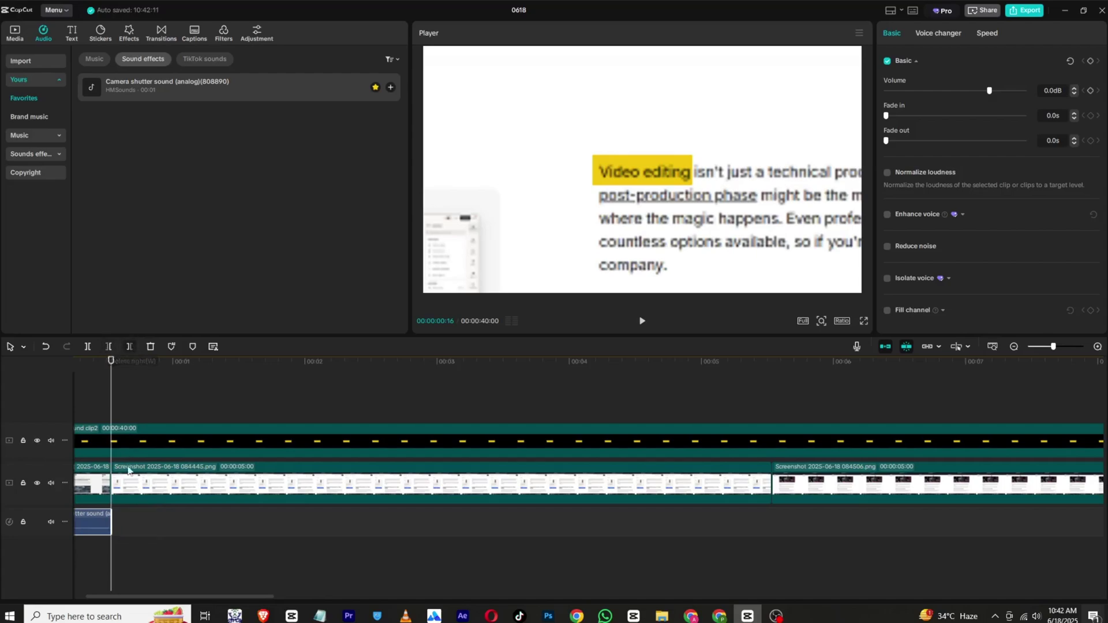
{"action": "left_click_drag", "start_coordinate": [183, 596], "coordinate": [173, 596]}
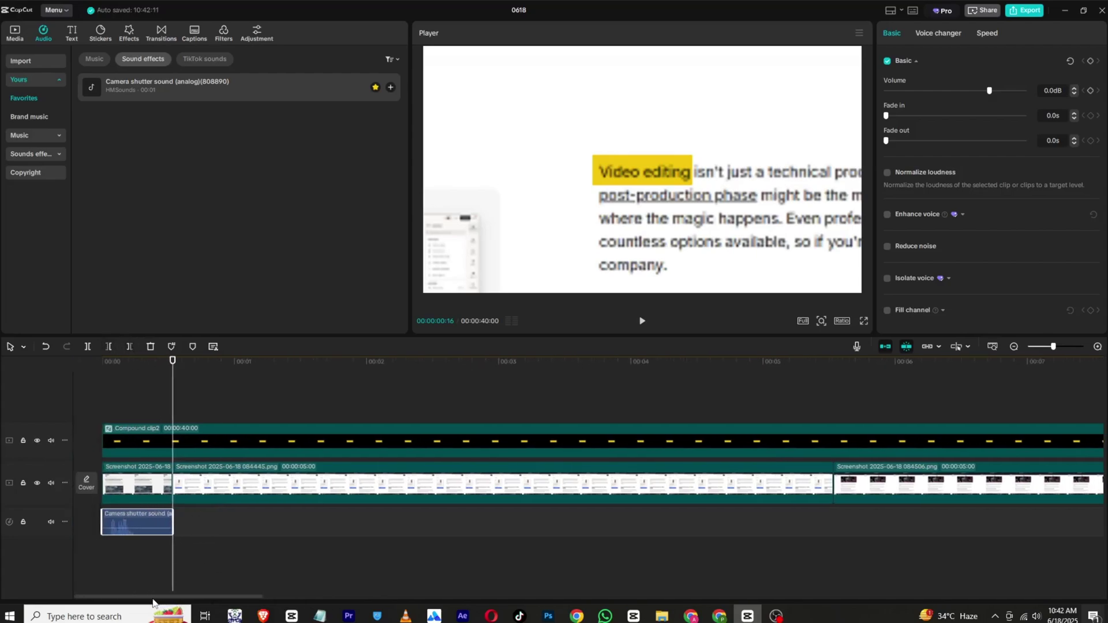
Paste a second shutter sound and cut the second screenshot where that sound ends
{"action": "right_click", "coordinate": [122, 514]}
{"action": "right_click", "coordinate": [199, 528]}
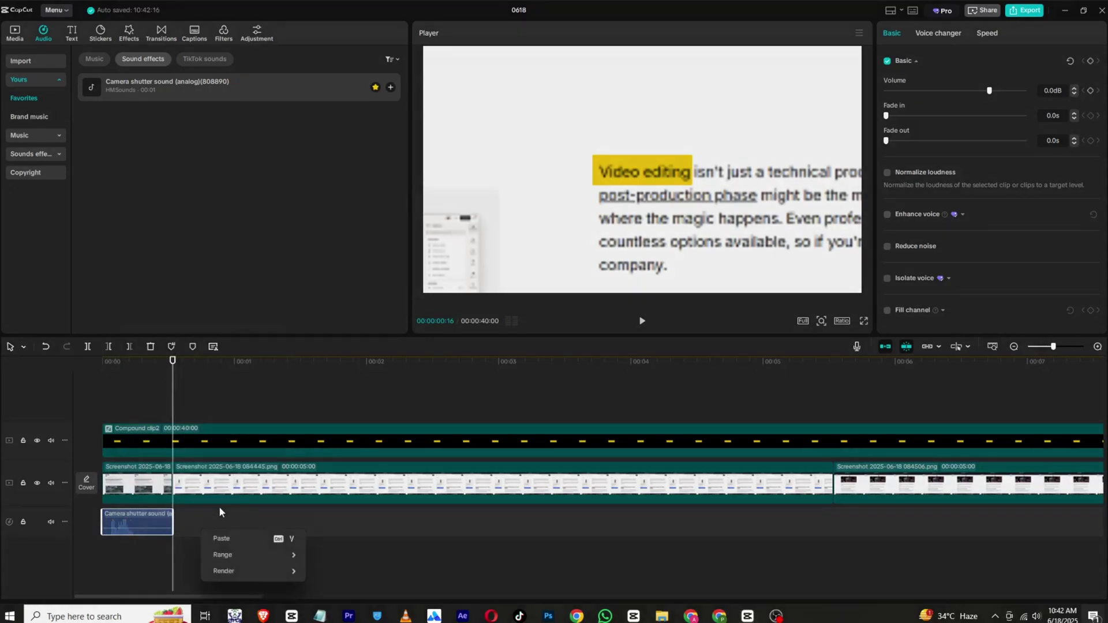
{"action": "left_click", "coordinate": [238, 541]}
{"action": "left_click", "coordinate": [242, 376]}
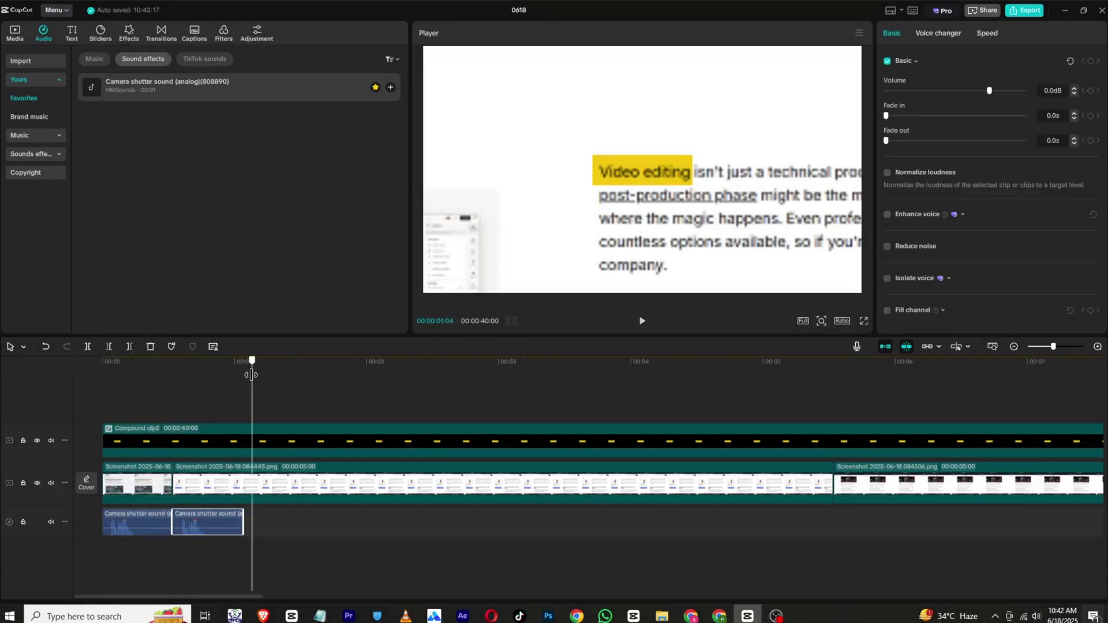
{"action": "left_click", "coordinate": [272, 468]}
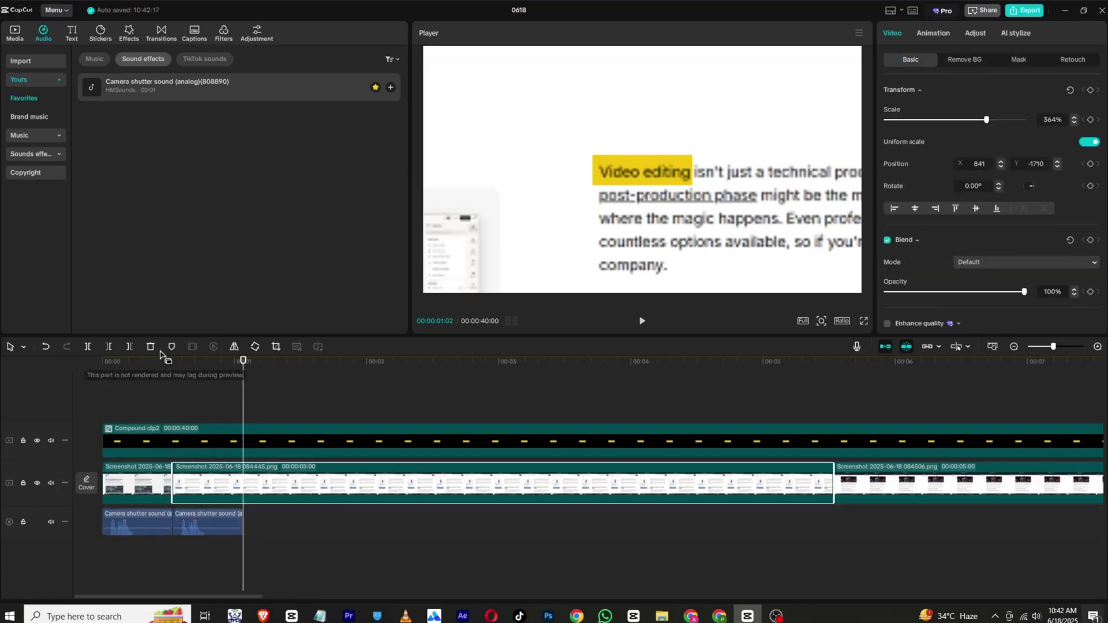
{"action": "left_click", "coordinate": [129, 346]}
Paste a third shutter sound and trim the third screenshot to end with it
{"action": "left_click", "coordinate": [209, 526]}
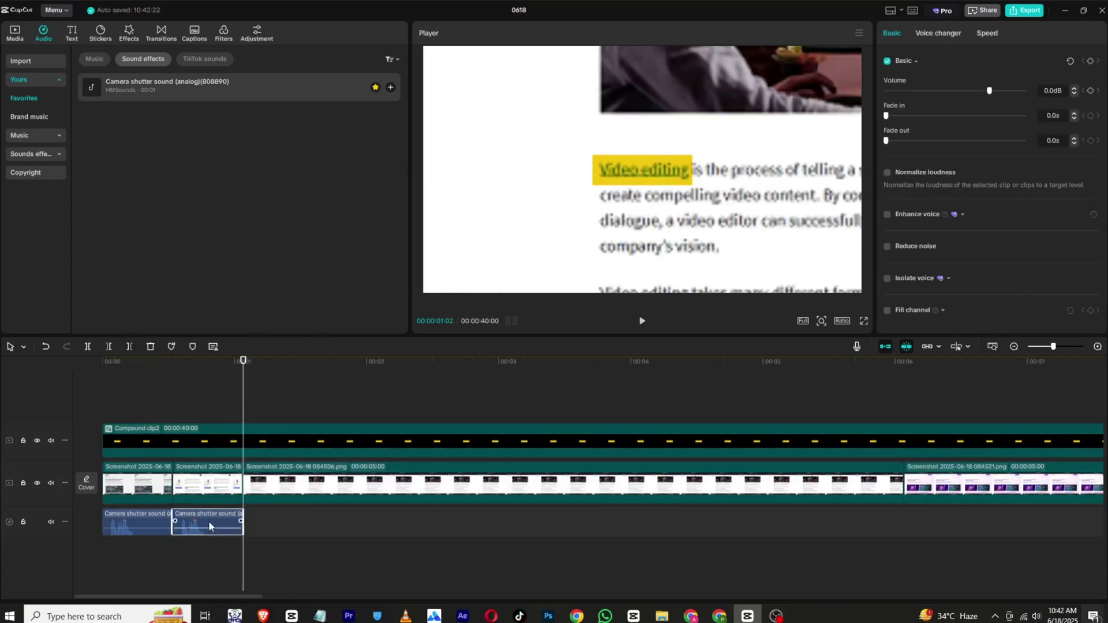
{"action": "right_click", "coordinate": [259, 529]}
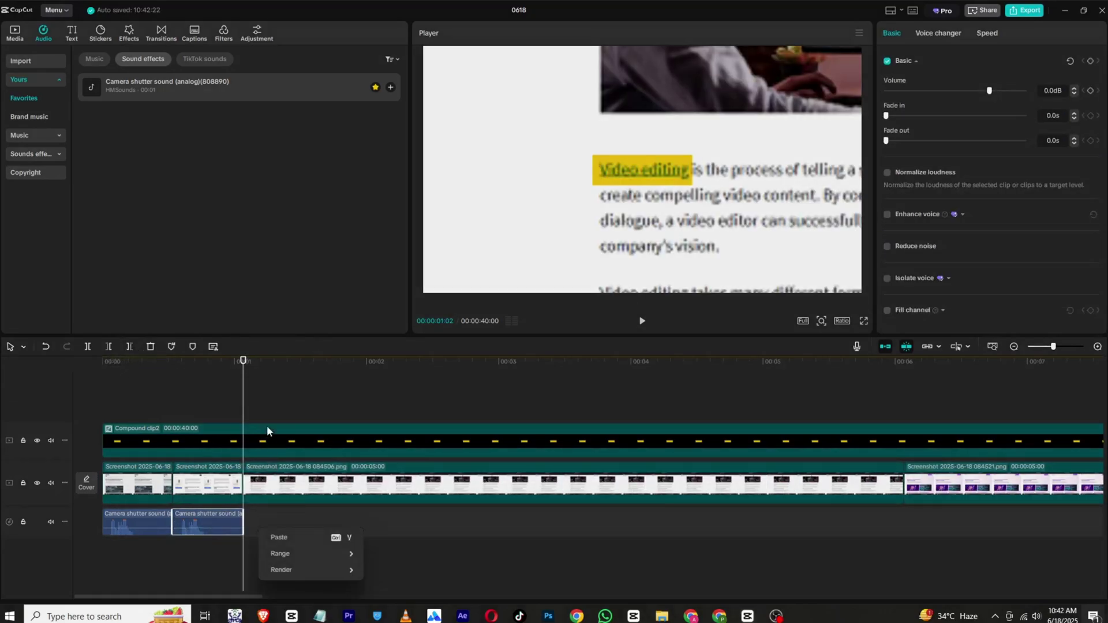
{"action": "left_click", "coordinate": [279, 536]}
{"action": "left_click_drag", "start_coordinate": [305, 362], "coordinate": [313, 361]}
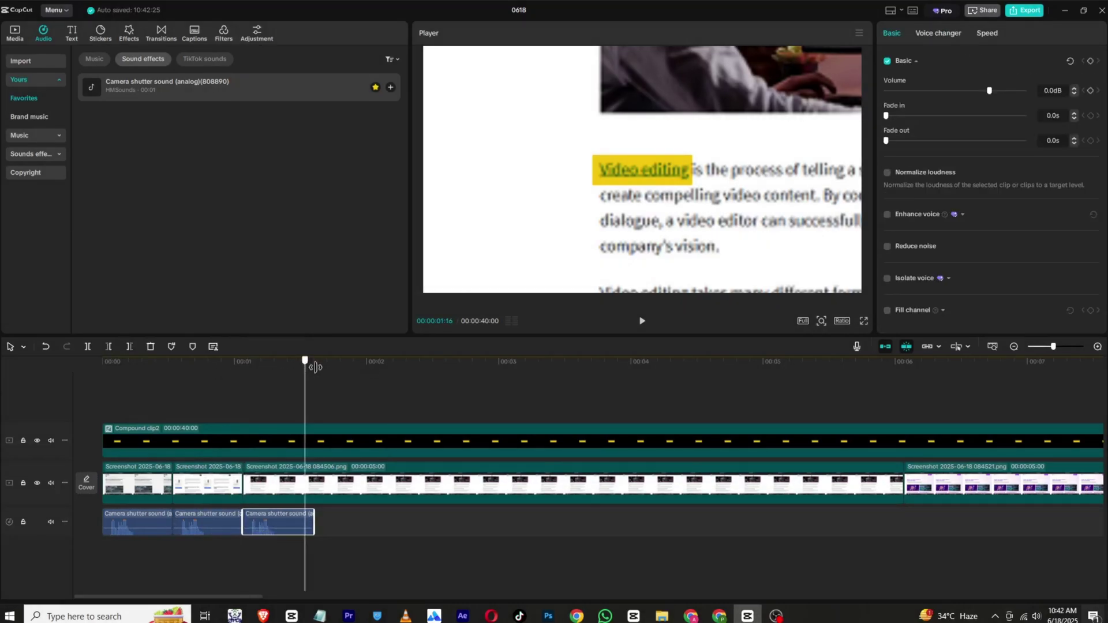
{"action": "left_click", "coordinate": [346, 489]}
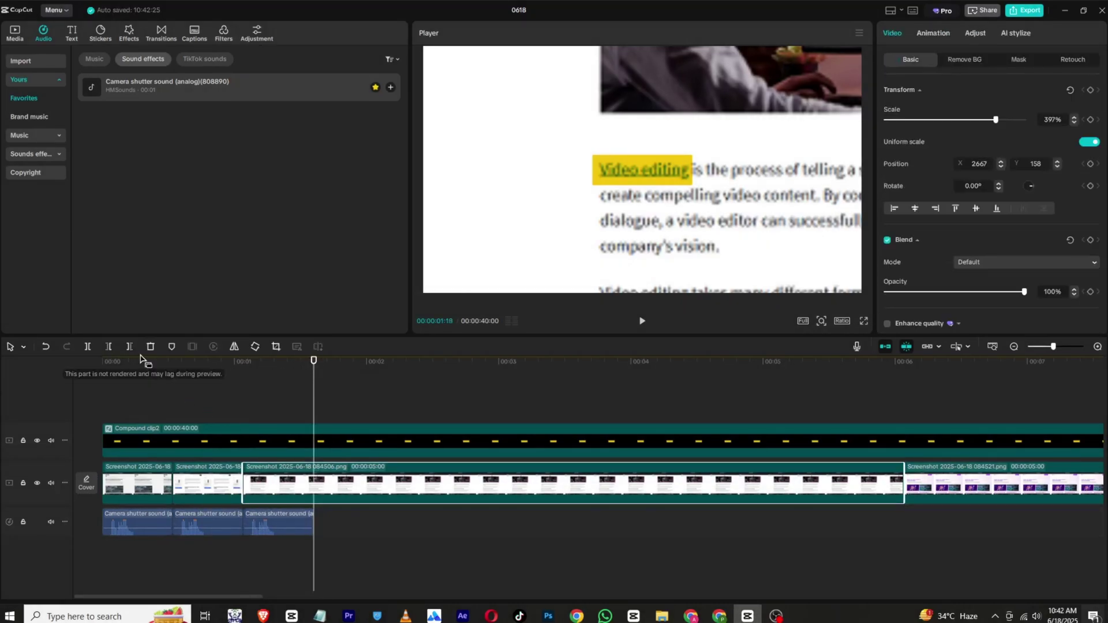
{"action": "left_click", "coordinate": [129, 346]}
Paste a fourth shutter sound and split the fourth screenshot at its end with Ctrl+B
{"action": "left_click", "coordinate": [354, 489]}
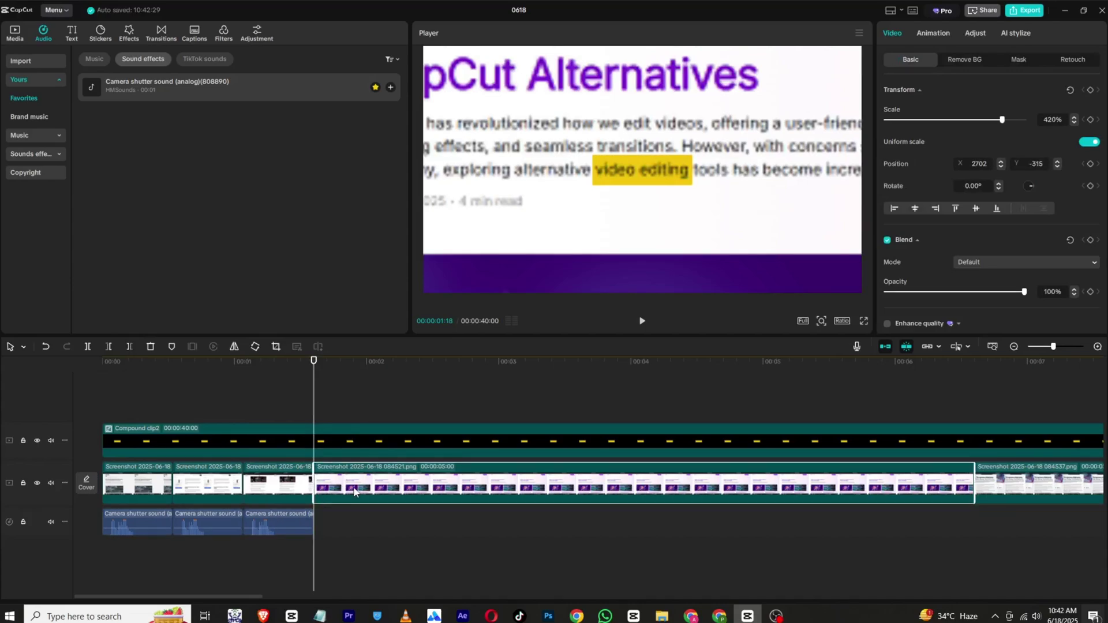
{"action": "right_click", "coordinate": [361, 526]}
{"action": "left_click", "coordinate": [380, 532]}
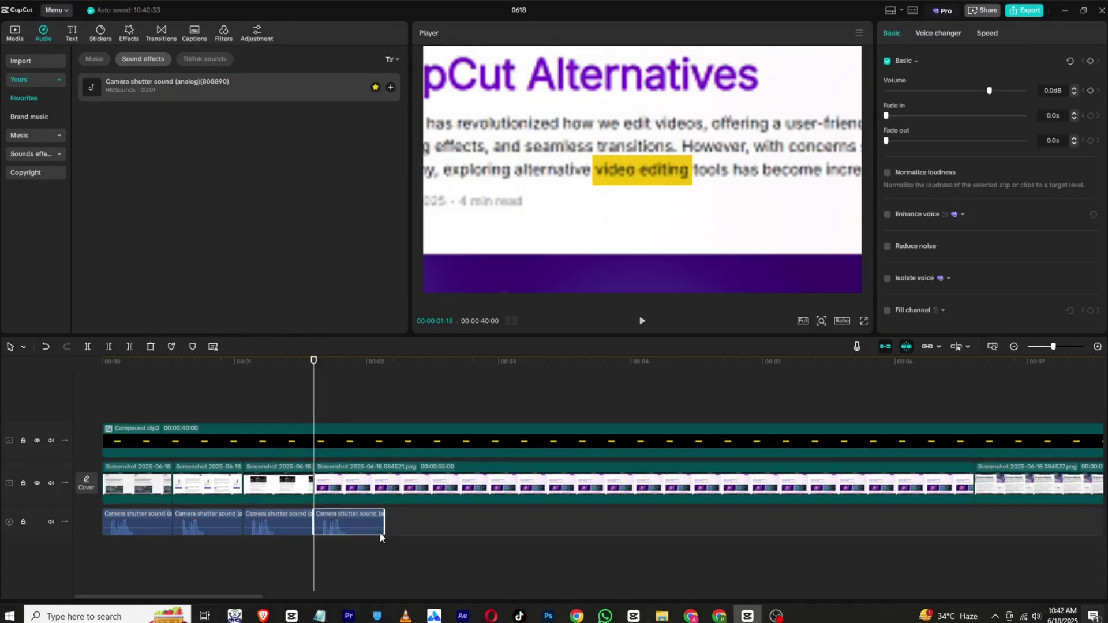
{"action": "left_click", "coordinate": [401, 378]}
{"action": "left_click_drag", "start_coordinate": [400, 378], "coordinate": [384, 381]}
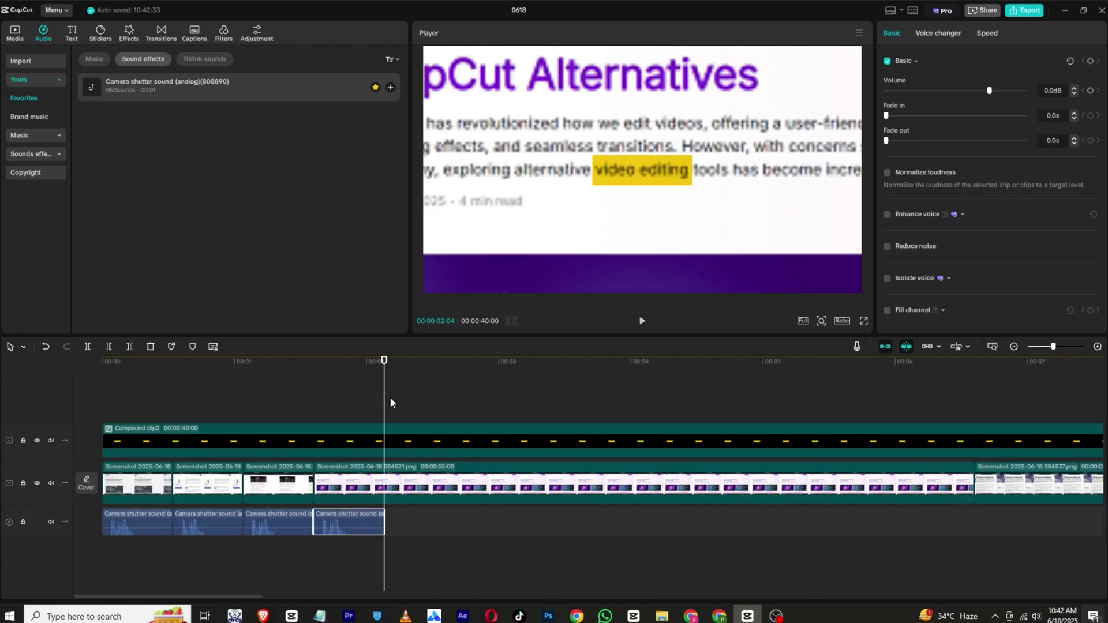
{"action": "left_click", "coordinate": [418, 481]}
{"action": "key", "text": "ctrl+b"}
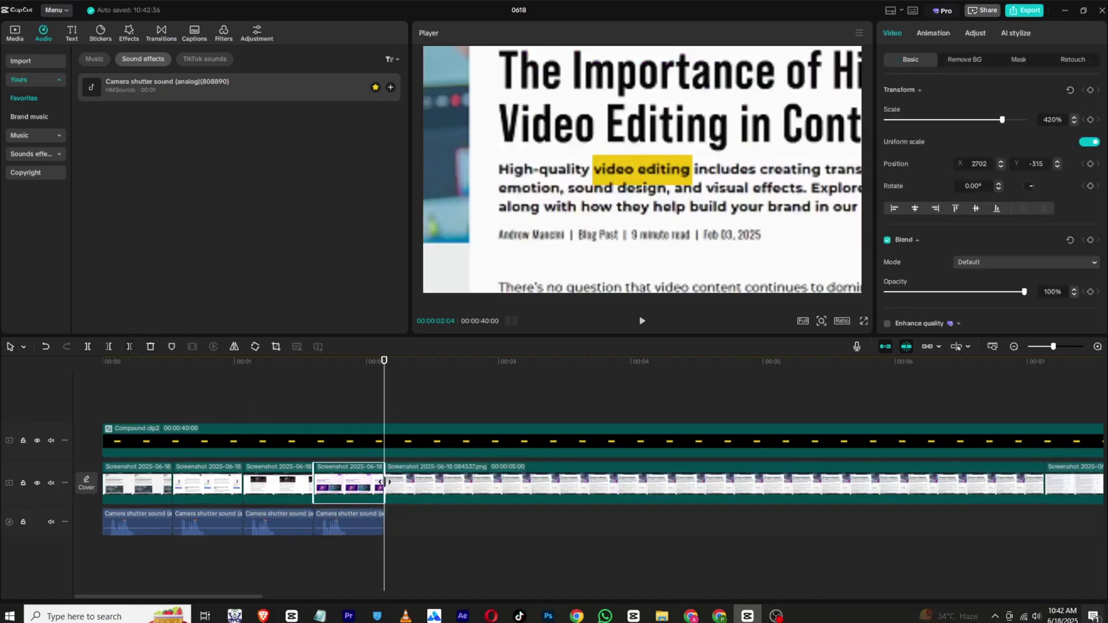
Paste a fifth shutter sound and delete the fifth screenshot's remainder past its end
{"action": "left_click", "coordinate": [409, 488]}
{"action": "right_click", "coordinate": [416, 539]}
{"action": "left_click", "coordinate": [403, 535]}
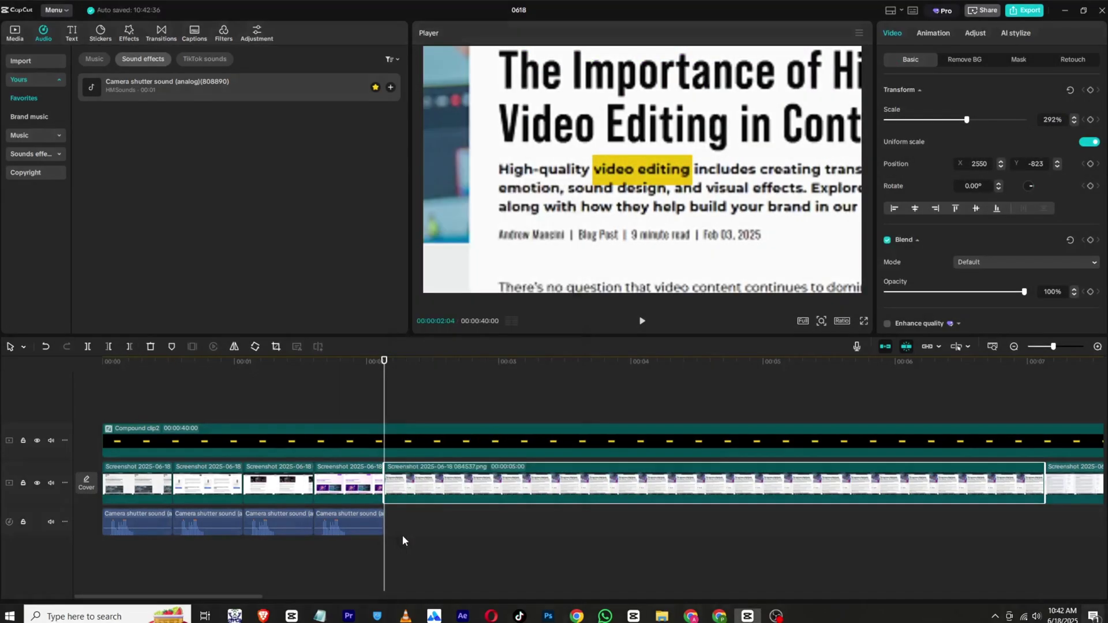
{"action": "right_click", "coordinate": [420, 539]}
{"action": "left_click", "coordinate": [436, 540]}
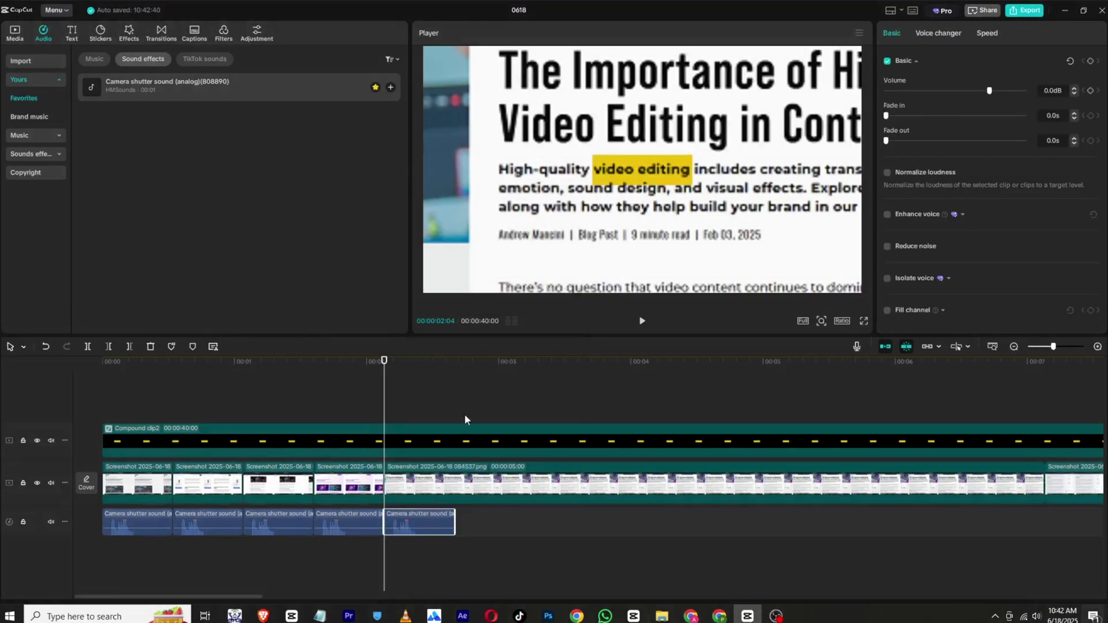
{"action": "left_click", "coordinate": [462, 365]}
{"action": "left_click_drag", "start_coordinate": [459, 365], "coordinate": [454, 365]}
{"action": "left_click", "coordinate": [444, 484]}
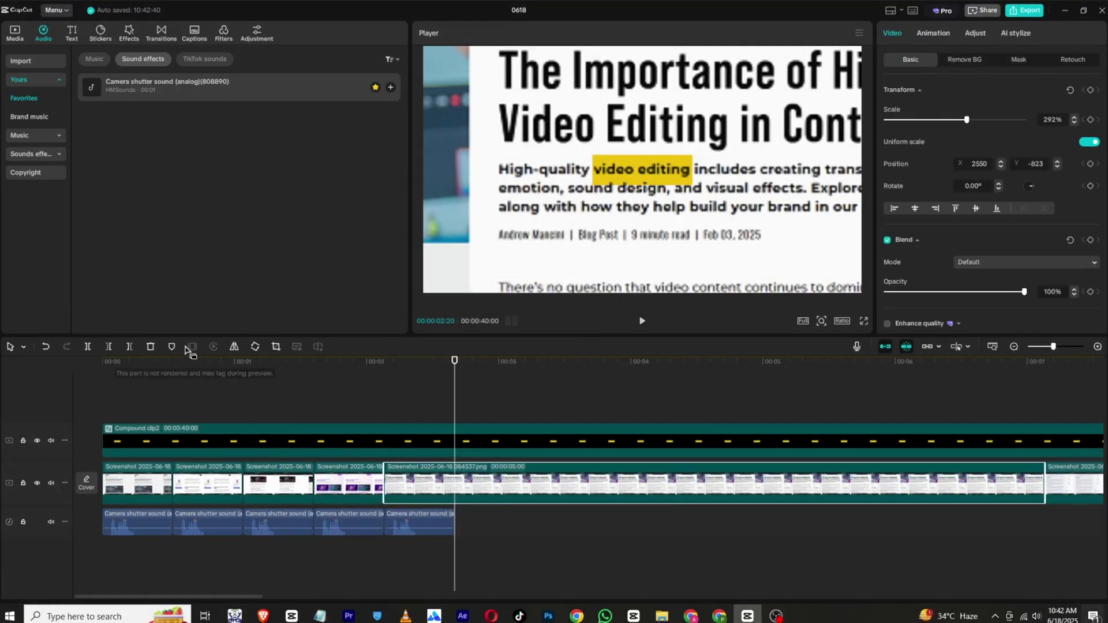
{"action": "left_click", "coordinate": [132, 348]}
Paste a sixth shutter sound and trim the sixth screenshot at 00:03:06
{"action": "left_click", "coordinate": [503, 494]}
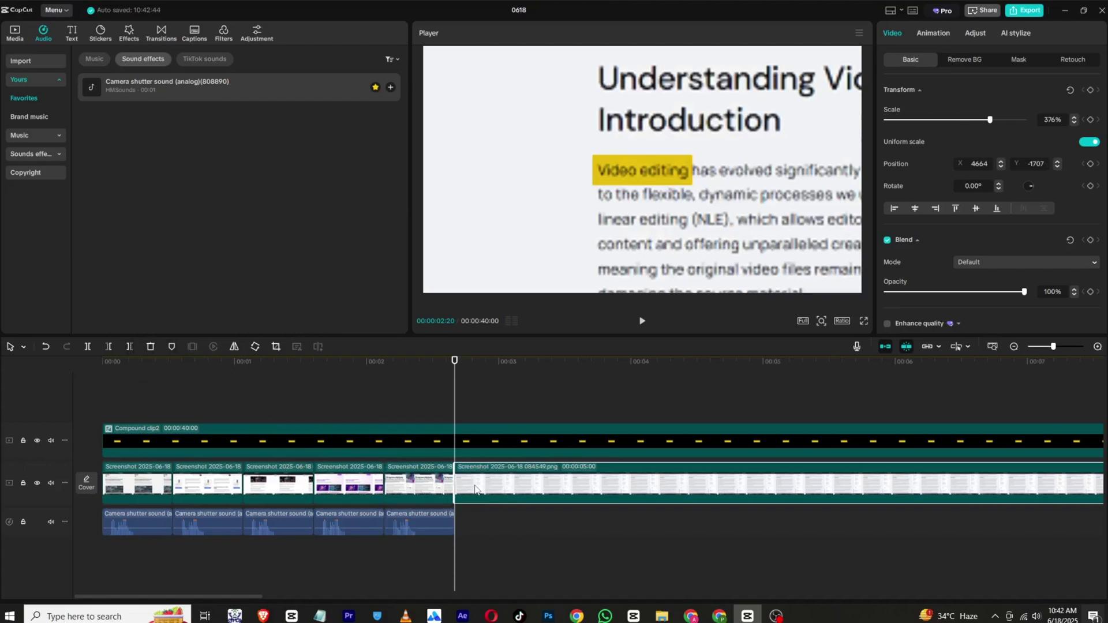
{"action": "right_click", "coordinate": [484, 519]}
{"action": "left_click", "coordinate": [483, 524]}
{"action": "right_click", "coordinate": [483, 524]}
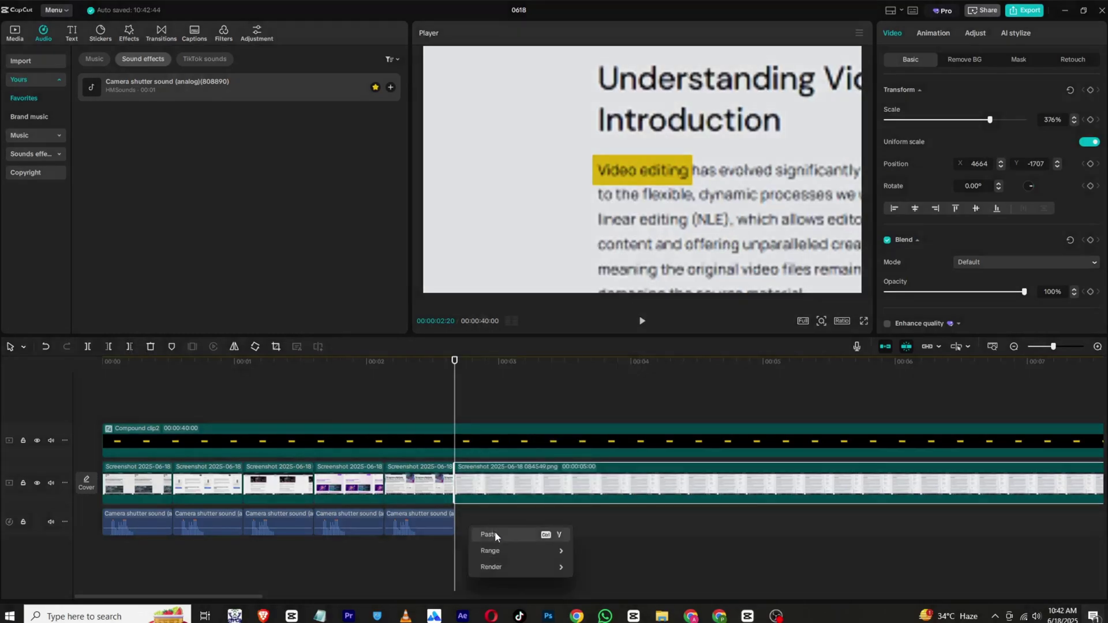
{"action": "left_click", "coordinate": [494, 532]}
{"action": "left_click", "coordinate": [528, 375]}
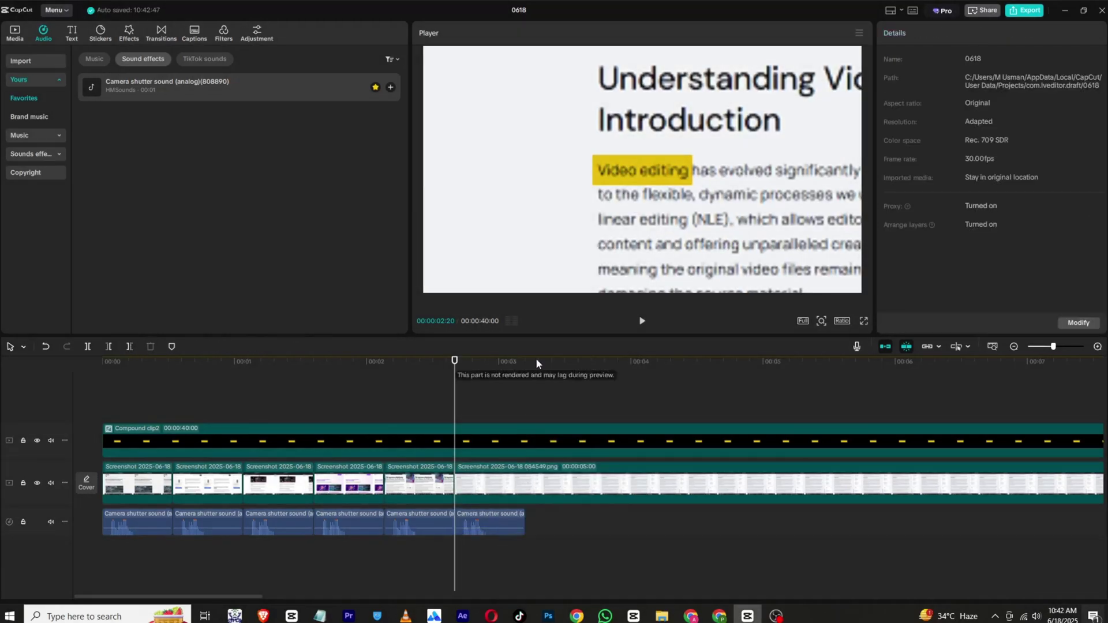
{"action": "left_click", "coordinate": [525, 361]}
{"action": "left_click", "coordinate": [534, 489]}
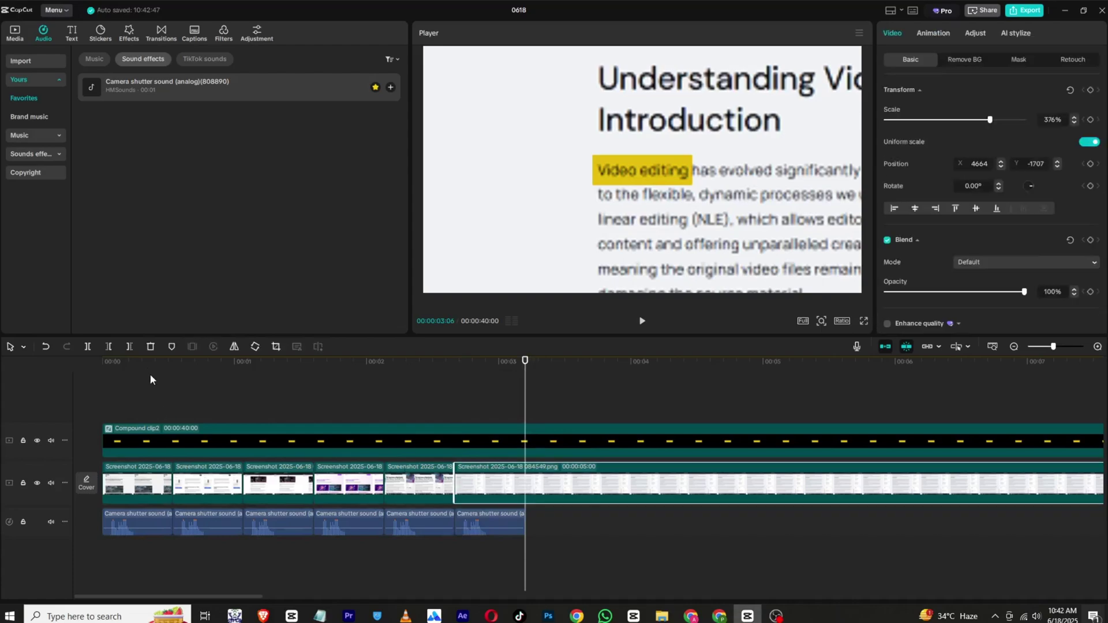
{"action": "left_click", "coordinate": [130, 346]}
Paste a seventh shutter sound and trim the seventh screenshot at 00:03:22
{"action": "right_click", "coordinate": [534, 523]}
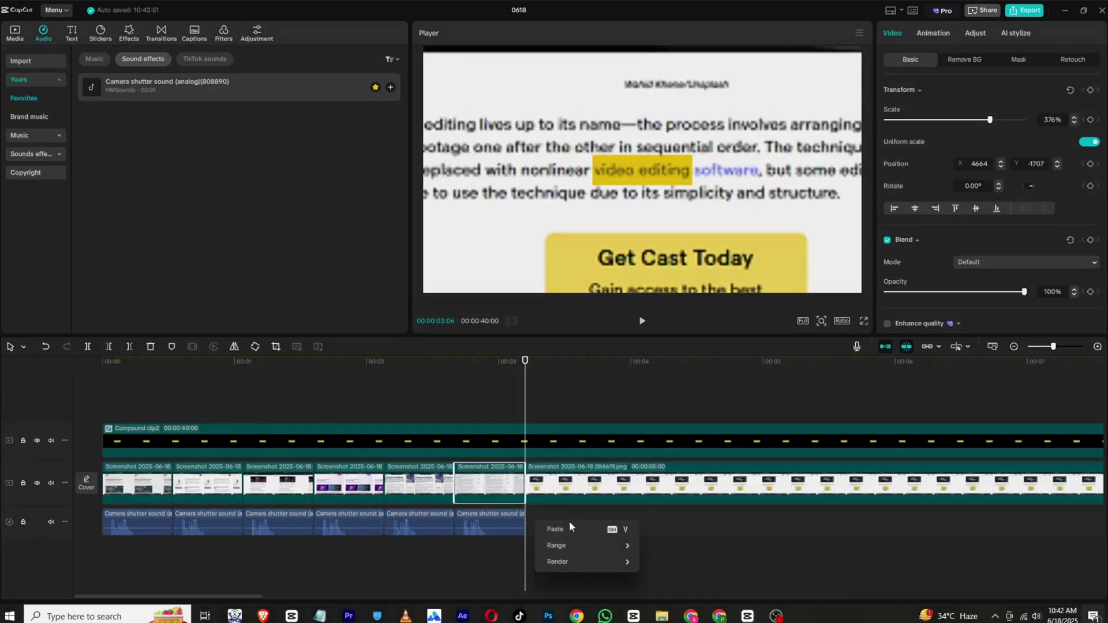
{"action": "left_click", "coordinate": [569, 528]}
{"action": "left_click", "coordinate": [599, 372]}
{"action": "left_click_drag", "start_coordinate": [600, 372], "coordinate": [595, 374]}
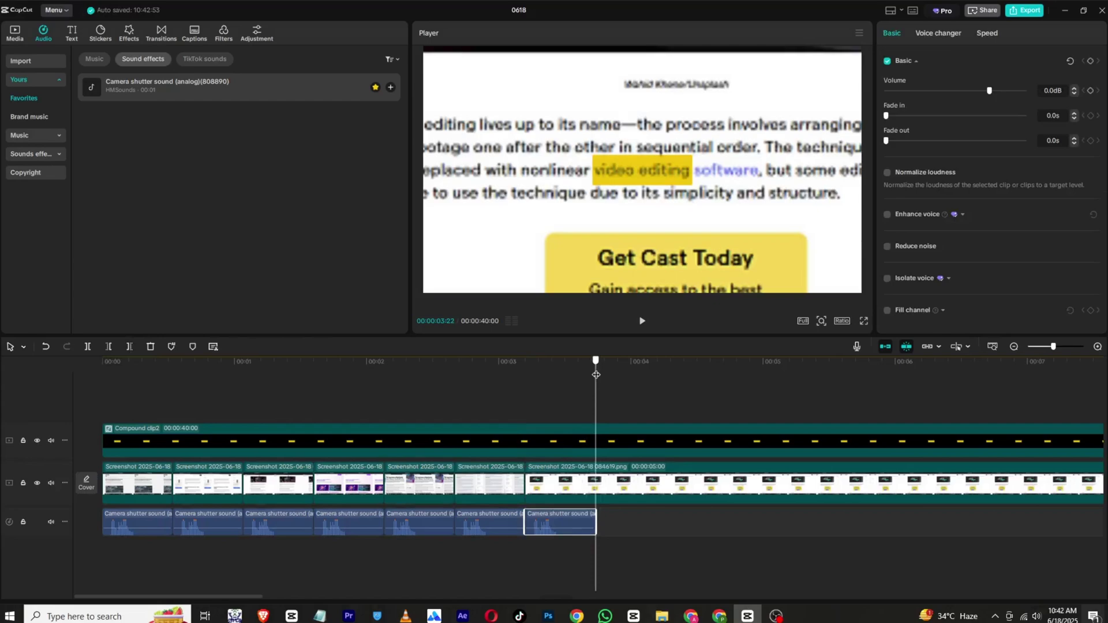
{"action": "left_click", "coordinate": [614, 477]}
{"action": "left_click", "coordinate": [130, 346]}
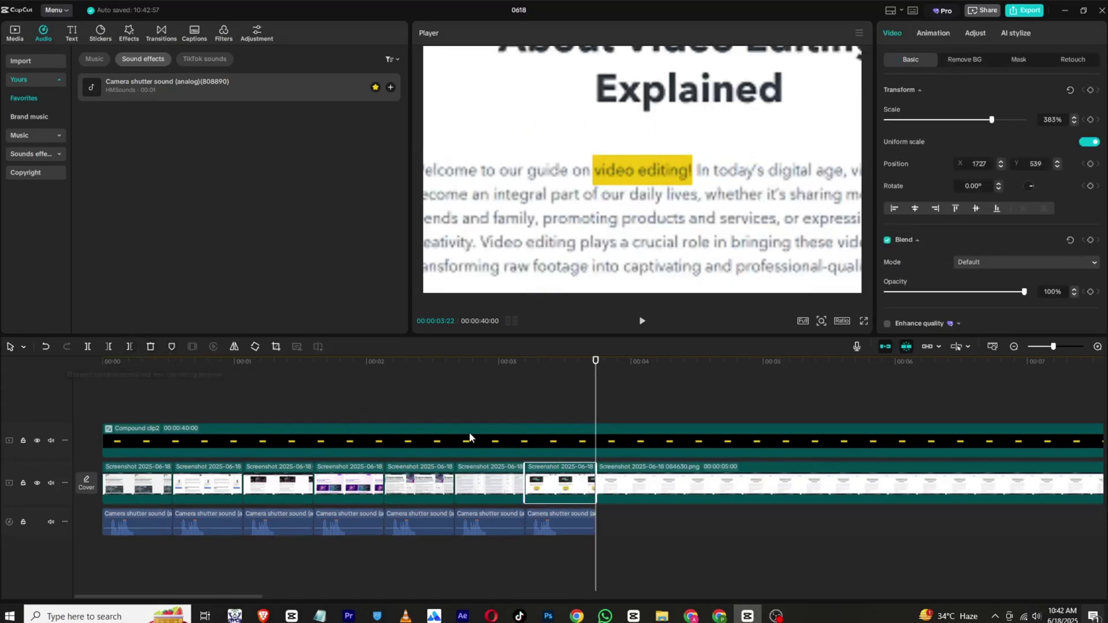
Paste an eighth shutter sound and select the last screenshot at the sound's end
{"action": "right_click", "coordinate": [639, 526]}
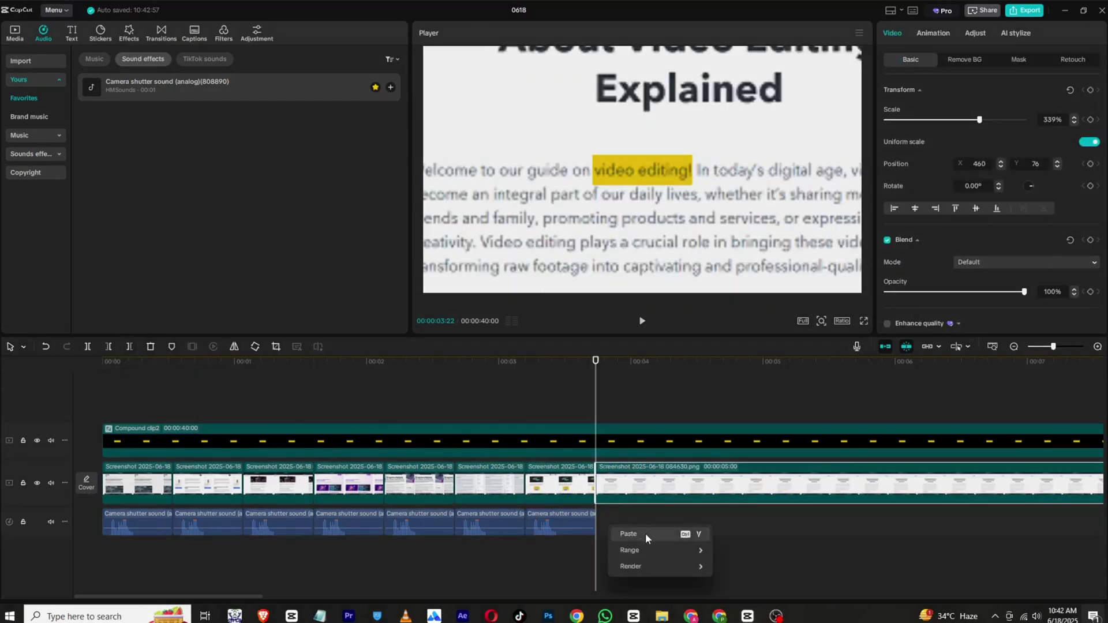
{"action": "left_click", "coordinate": [645, 533]}
{"action": "left_click_drag", "start_coordinate": [638, 371], "coordinate": [667, 374]}
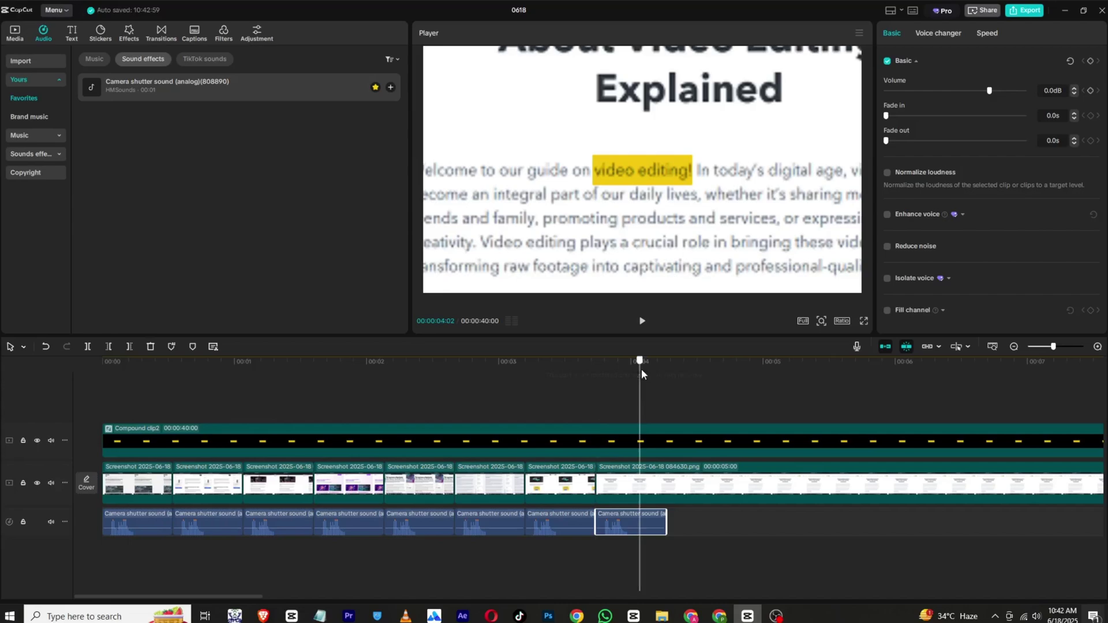
{"action": "left_click", "coordinate": [684, 472]}
Cut the last screenshot and Compound clip2 at 00:04:08, then preview the sequence
{"action": "left_click", "coordinate": [130, 348]}
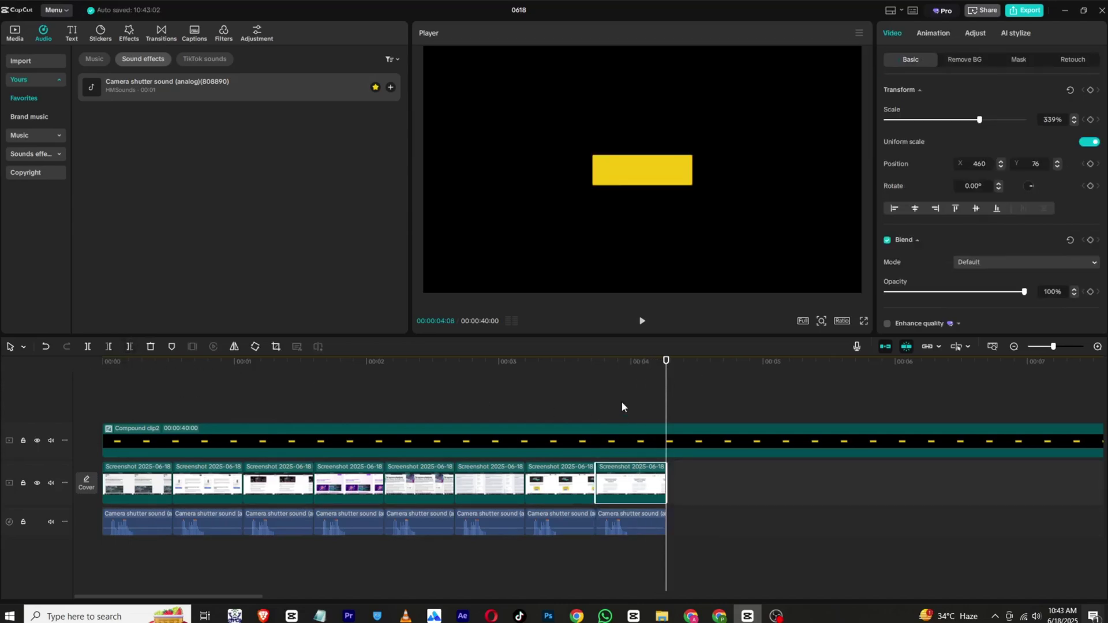
{"action": "left_click", "coordinate": [668, 440]}
{"action": "left_click", "coordinate": [129, 347]}
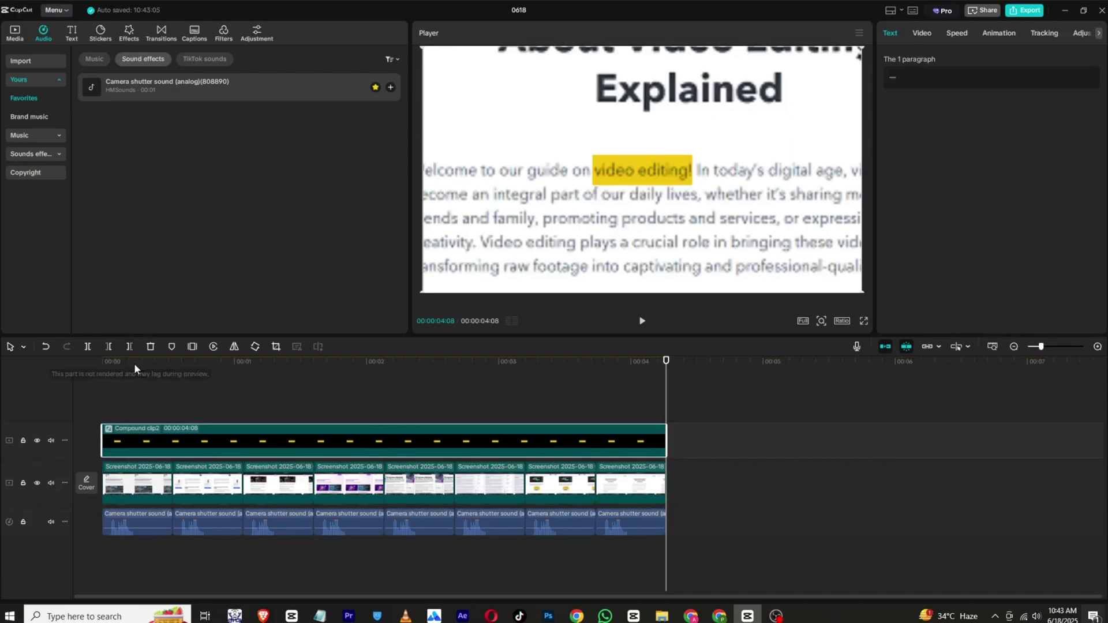
{"action": "left_click", "coordinate": [644, 323]}
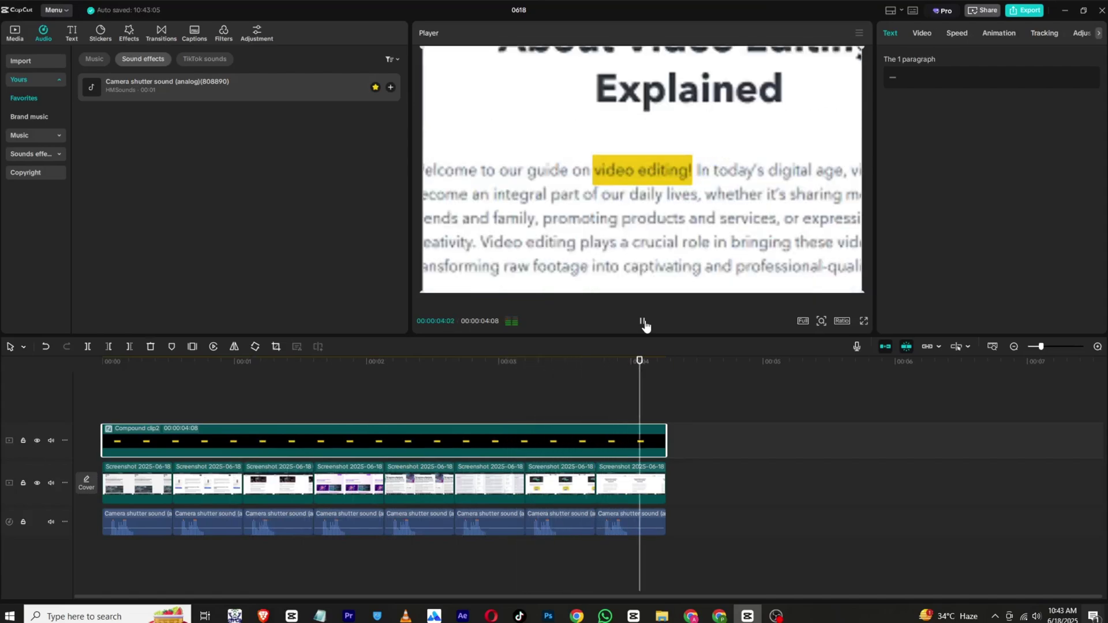
{"action": "left_click", "coordinate": [643, 322]}
{"action": "left_click", "coordinate": [643, 322]}
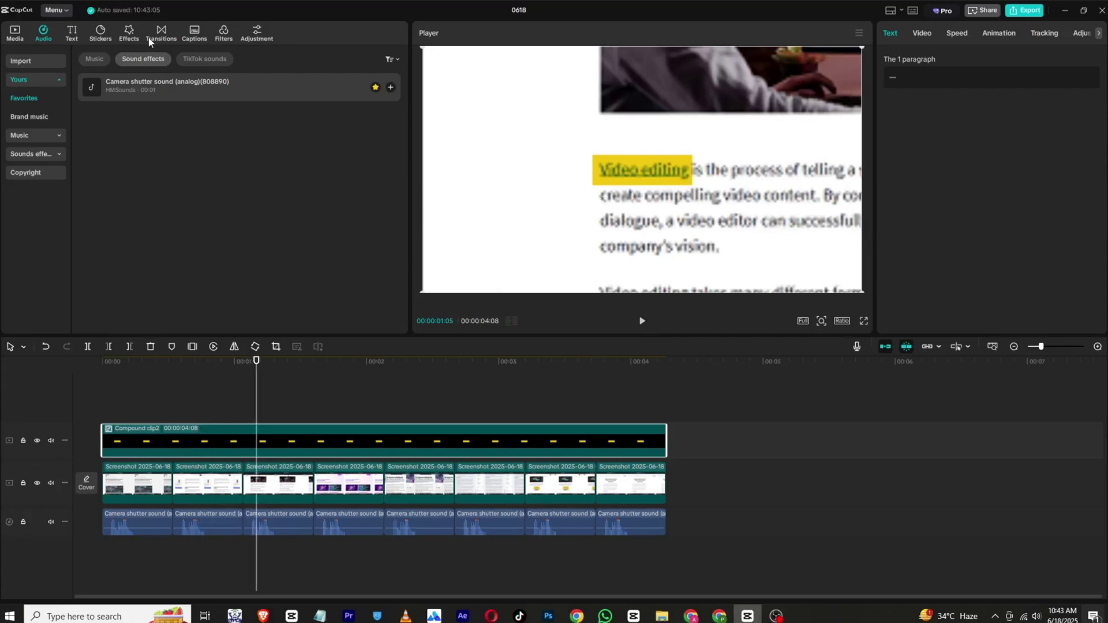
Merge the eight screenshot clips into Compound clip3 and apply the favourite Motion Blur to it
{"action": "left_click", "coordinate": [133, 36]}
{"action": "left_click", "coordinate": [20, 61]}
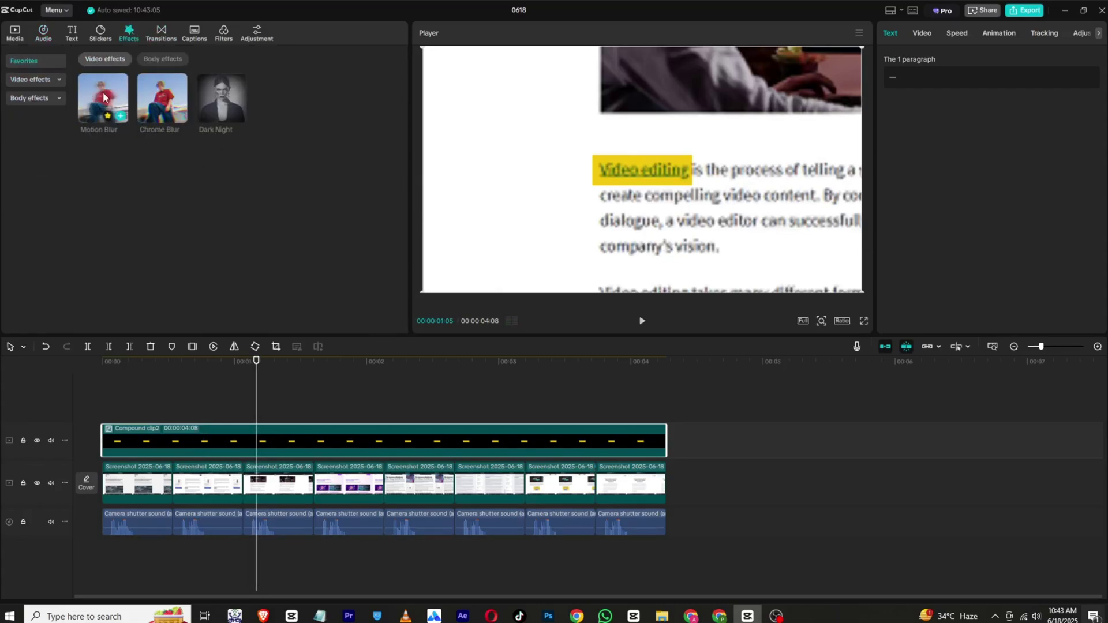
{"action": "left_click_drag", "start_coordinate": [717, 485], "coordinate": [155, 500]}
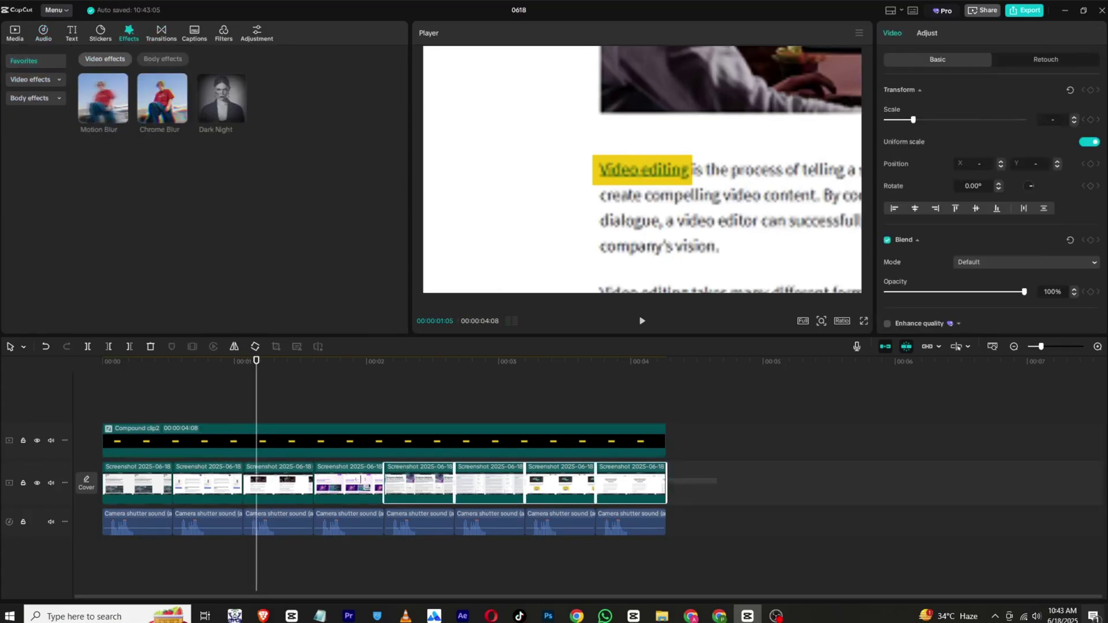
{"action": "right_click", "coordinate": [154, 500]}
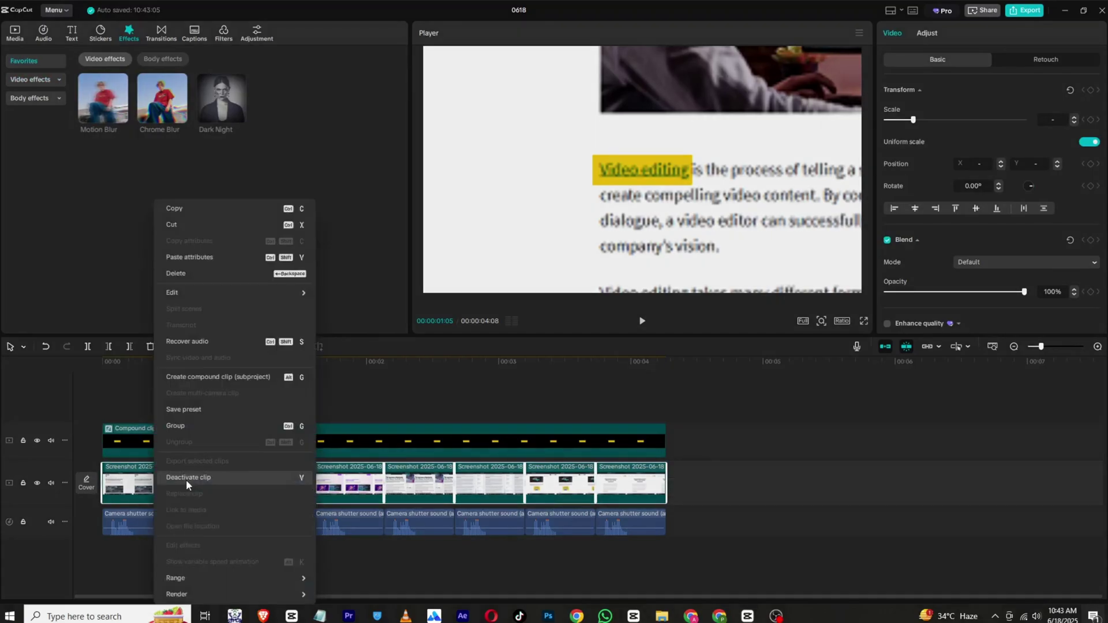
{"action": "left_click", "coordinate": [205, 379]}
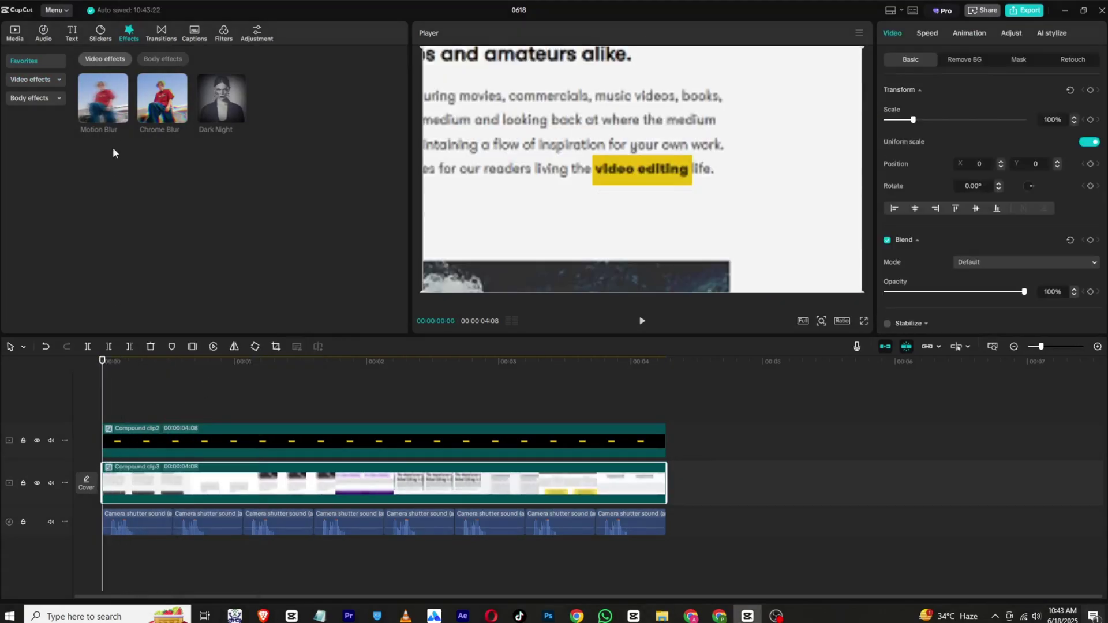
{"action": "left_click_drag", "start_coordinate": [111, 110], "coordinate": [140, 485]}
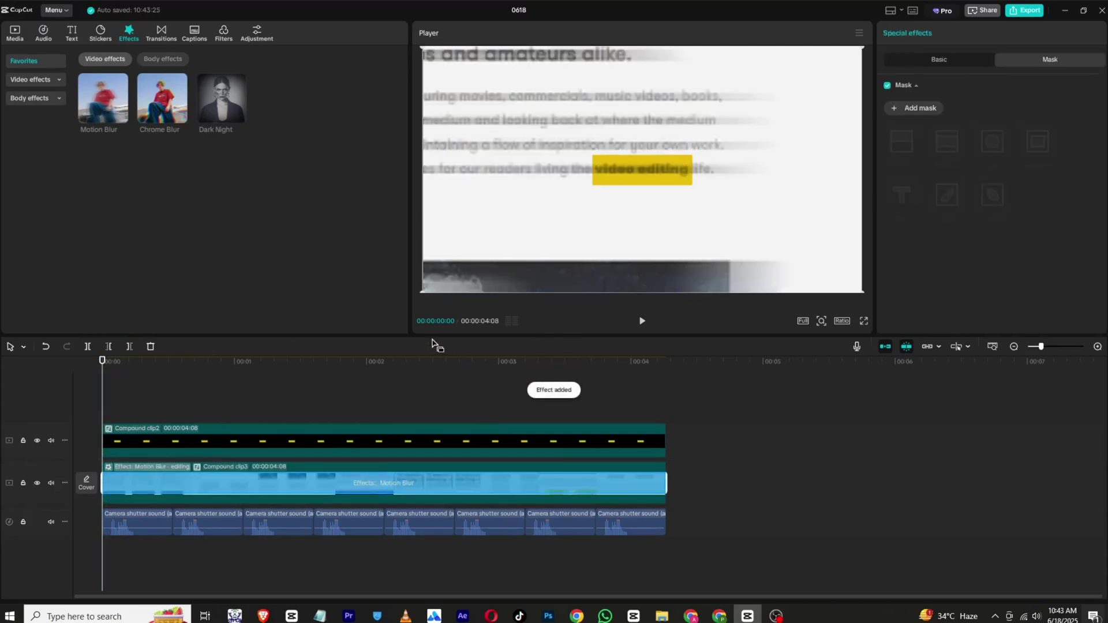
Mask the Motion Blur with an inverted, feathered circle over the highlighted words
{"action": "left_click", "coordinate": [918, 106]}
{"action": "left_click", "coordinate": [995, 143]}
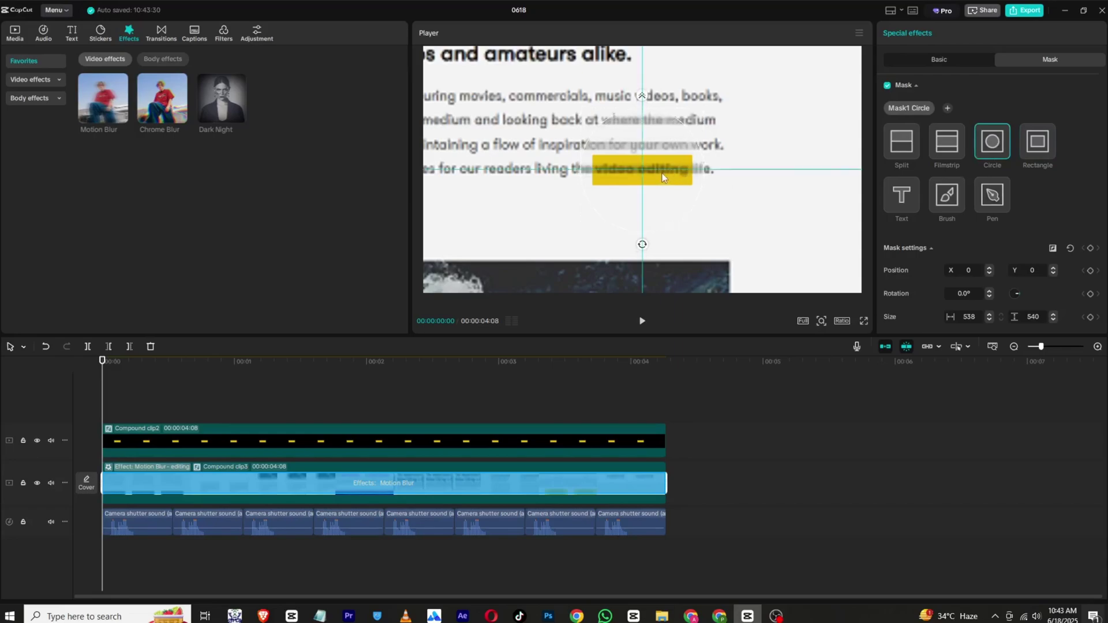
{"action": "left_click_drag", "start_coordinate": [663, 174], "coordinate": [662, 173]}
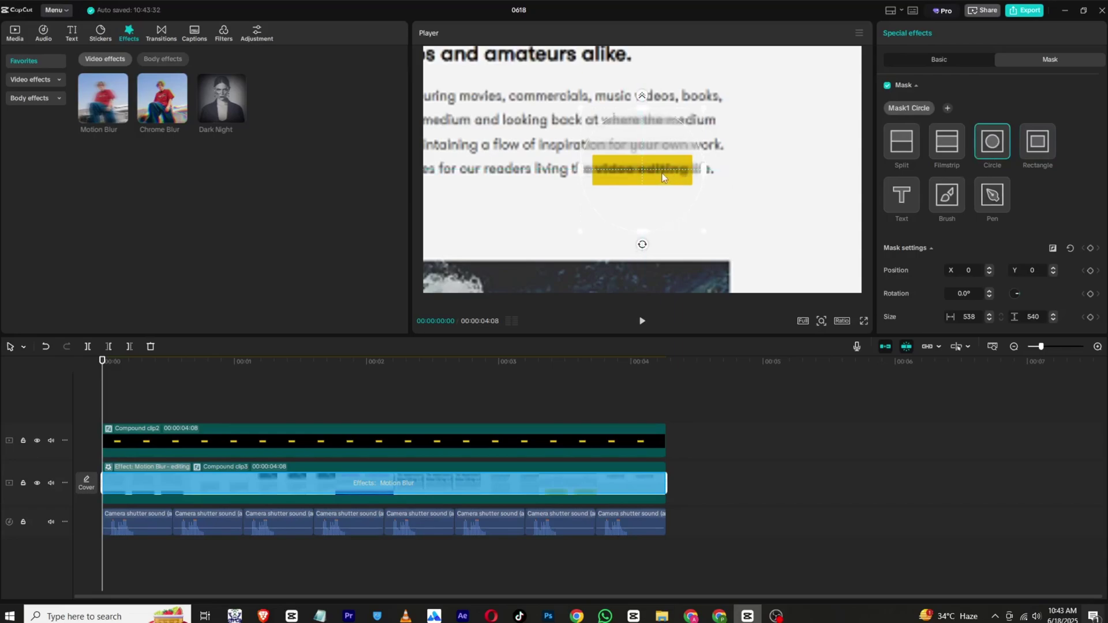
{"action": "left_click", "coordinate": [1052, 251]}
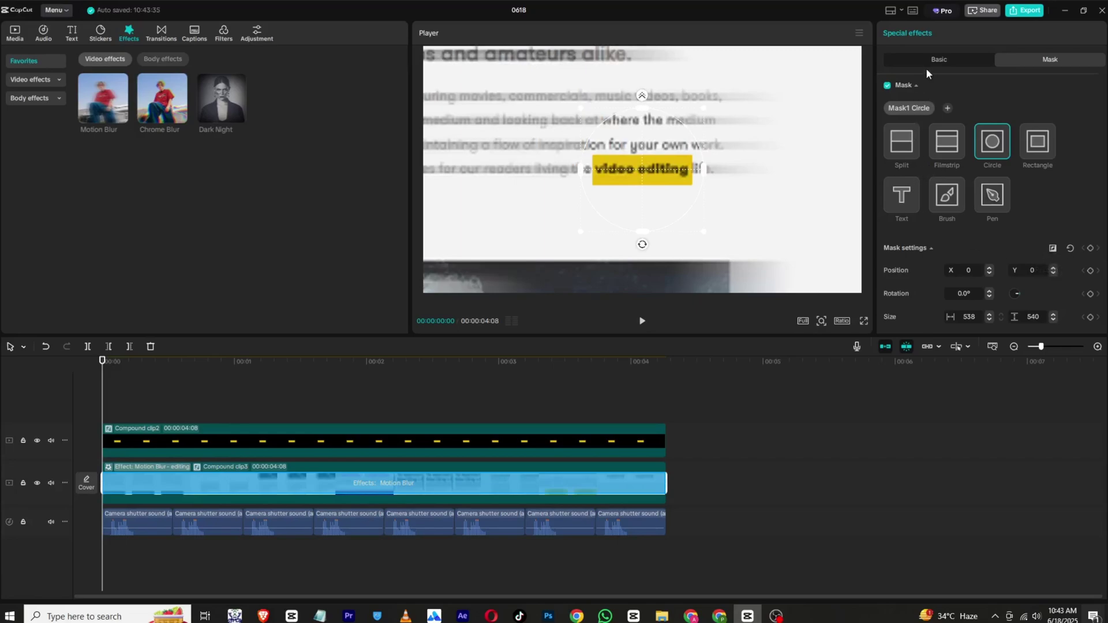
{"action": "scroll", "coordinate": [930, 233], "scroll_direction": "down", "scroll_amount": 3}
{"action": "mouse_move", "coordinate": [887, 242]}
{"action": "left_mouse_down"}
{"action": "mouse_move", "coordinate": [942, 242]}
{"action": "mouse_move", "coordinate": [933, 243]}
{"action": "left_mouse_up"}
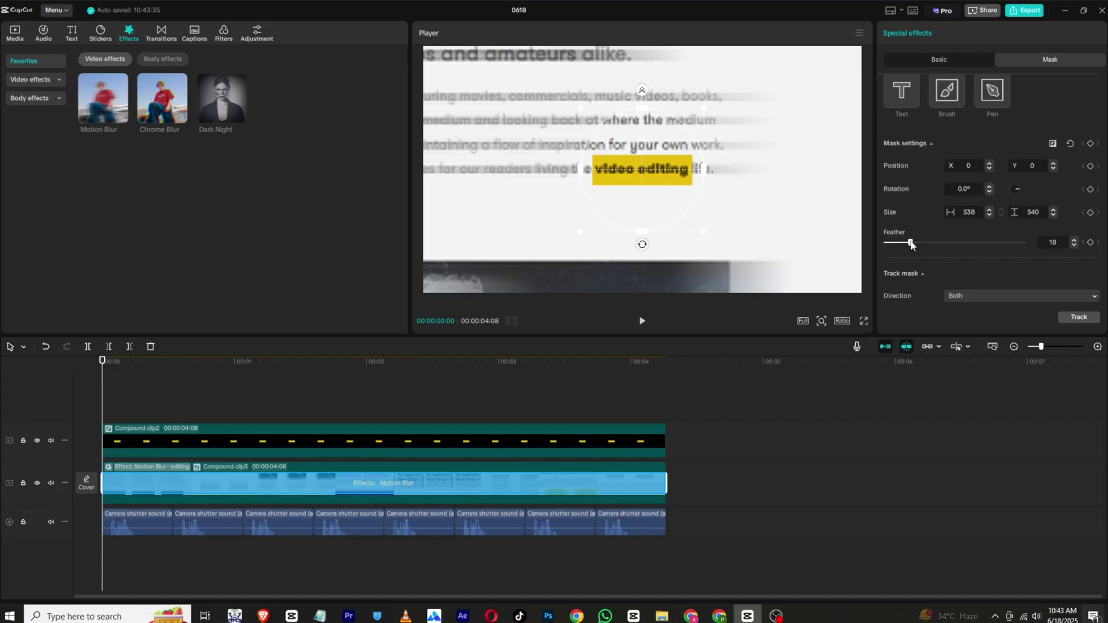
Max the blur's Horizontal and Strength, then soften the mask edge further
{"action": "left_click", "coordinate": [929, 60]}
{"action": "mouse_move", "coordinate": [995, 134]}
{"action": "left_mouse_down"}
{"action": "mouse_move", "coordinate": [1044, 134]}
{"action": "mouse_move", "coordinate": [1044, 160]}
{"action": "left_mouse_up"}
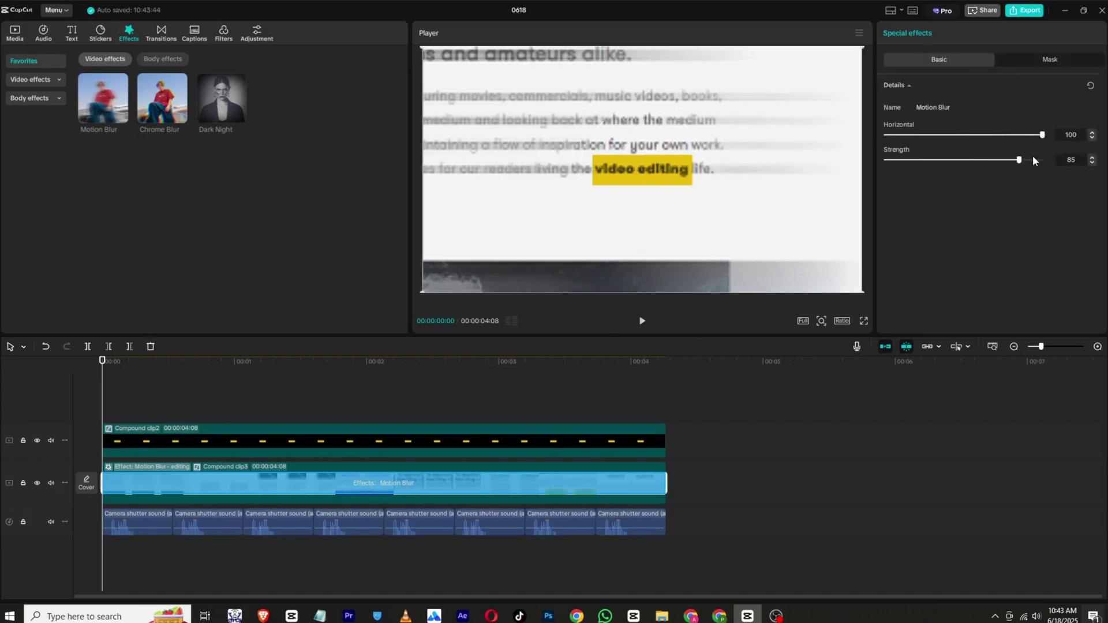
{"action": "left_click", "coordinate": [1050, 59]}
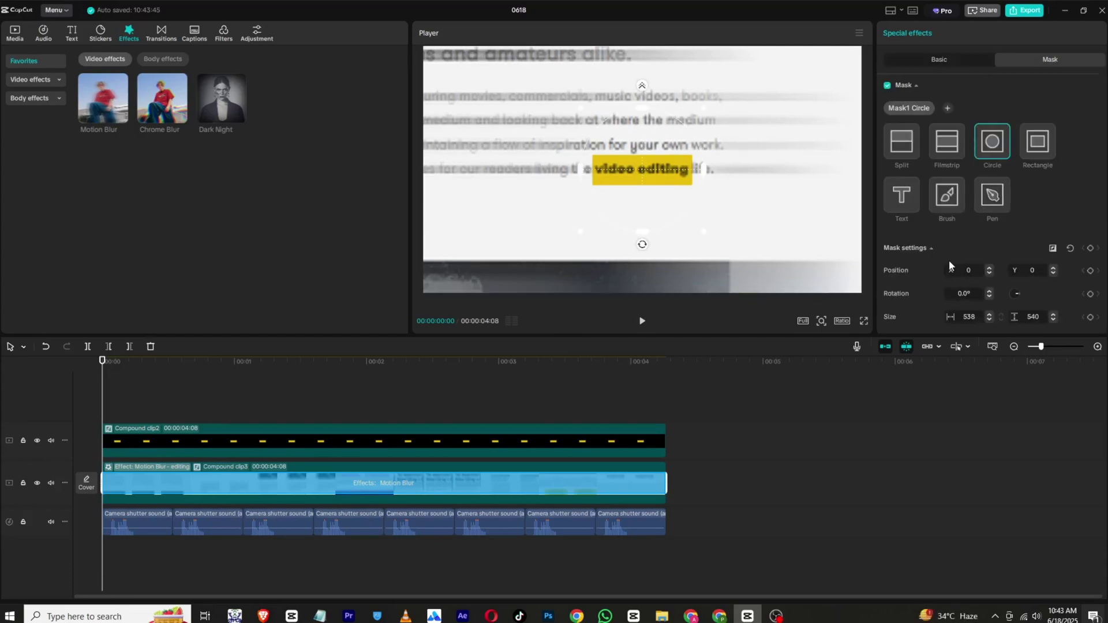
{"action": "scroll", "coordinate": [949, 260], "scroll_direction": "down", "scroll_amount": 2}
{"action": "mouse_move", "coordinate": [932, 243]}
{"action": "left_mouse_down"}
{"action": "mouse_move", "coordinate": [1037, 246]}
{"action": "mouse_move", "coordinate": [950, 244]}
{"action": "mouse_move", "coordinate": [959, 244]}
{"action": "left_mouse_up"}
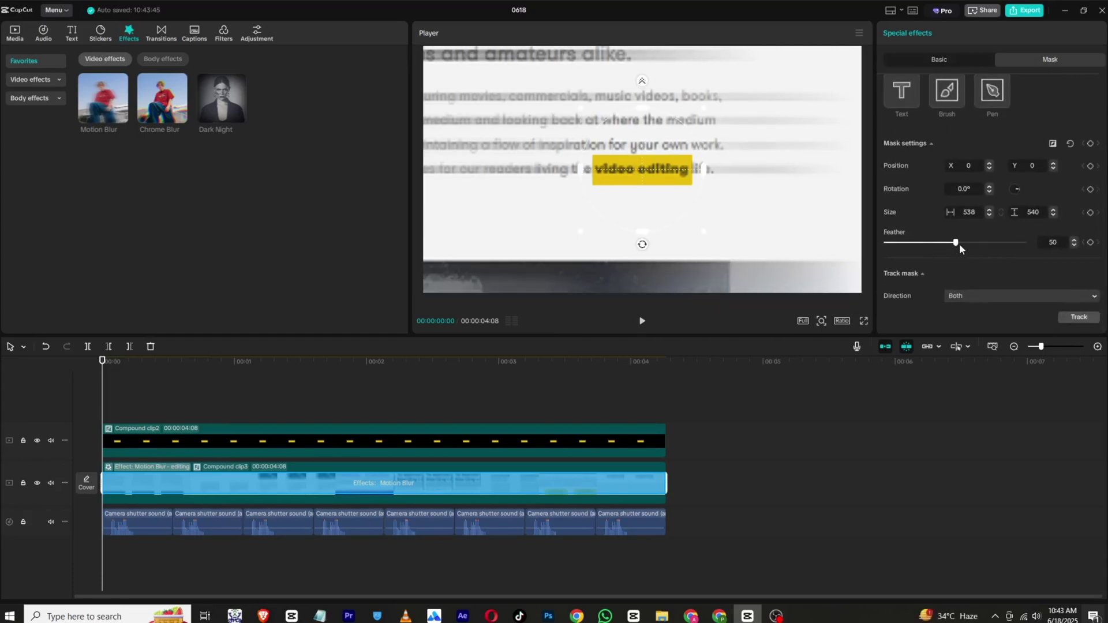
{"action": "left_click", "coordinate": [157, 381]}
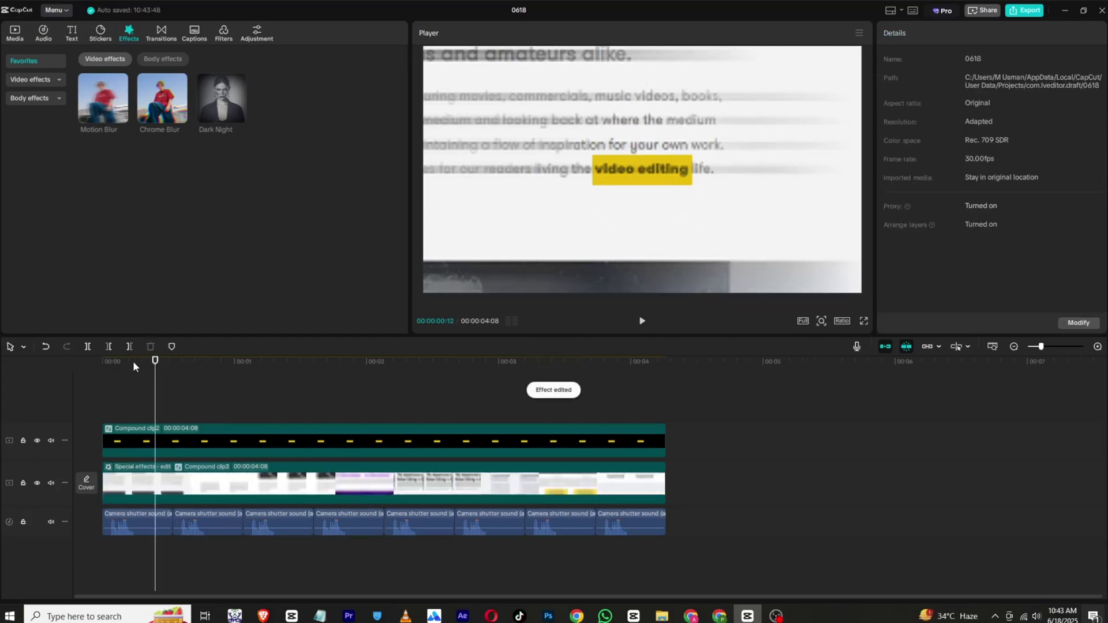
{"action": "left_click", "coordinate": [641, 321]}
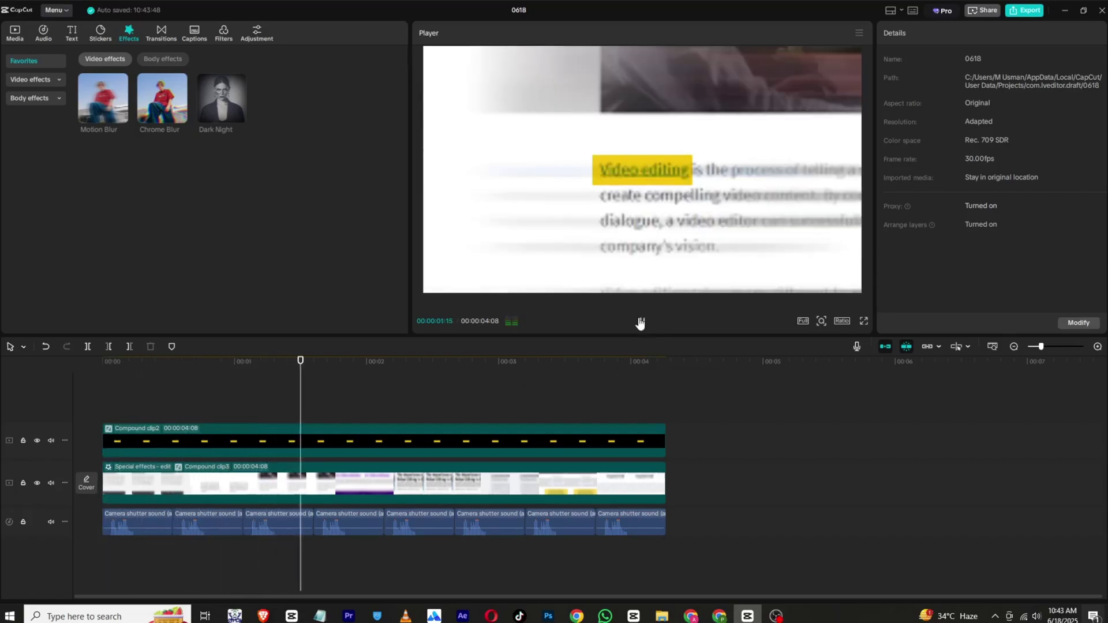